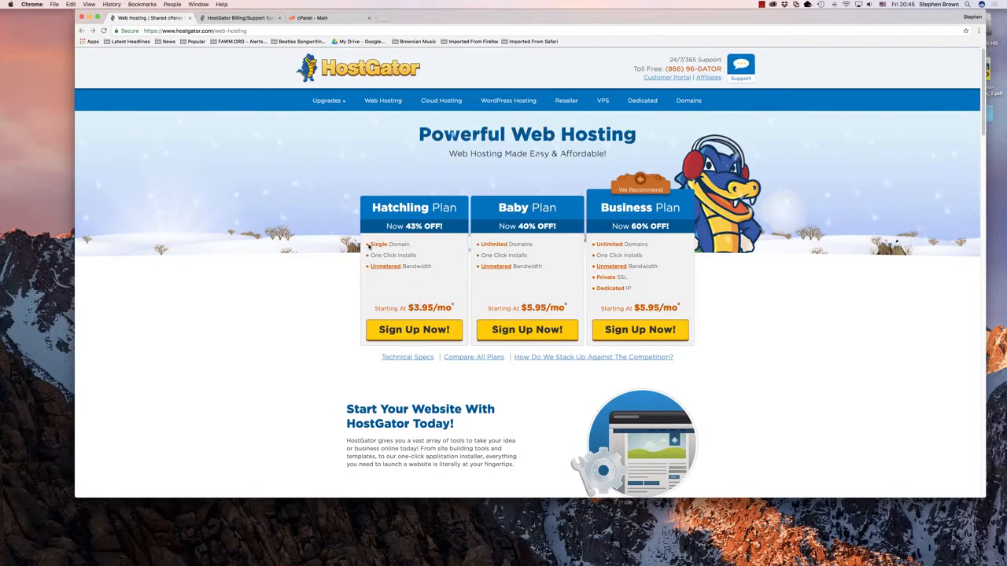
Step: Compare the domain allowances and monthly starting prices of the Hatchling, Baby and Business hosting plans
left_click_drag(370, 243, 410, 245)
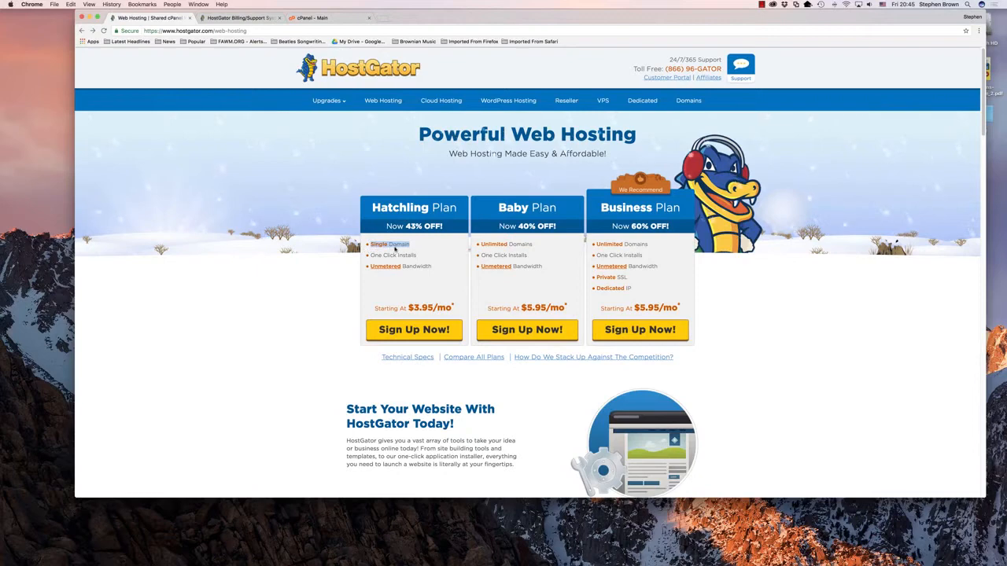
left_click_drag(479, 245, 648, 245)
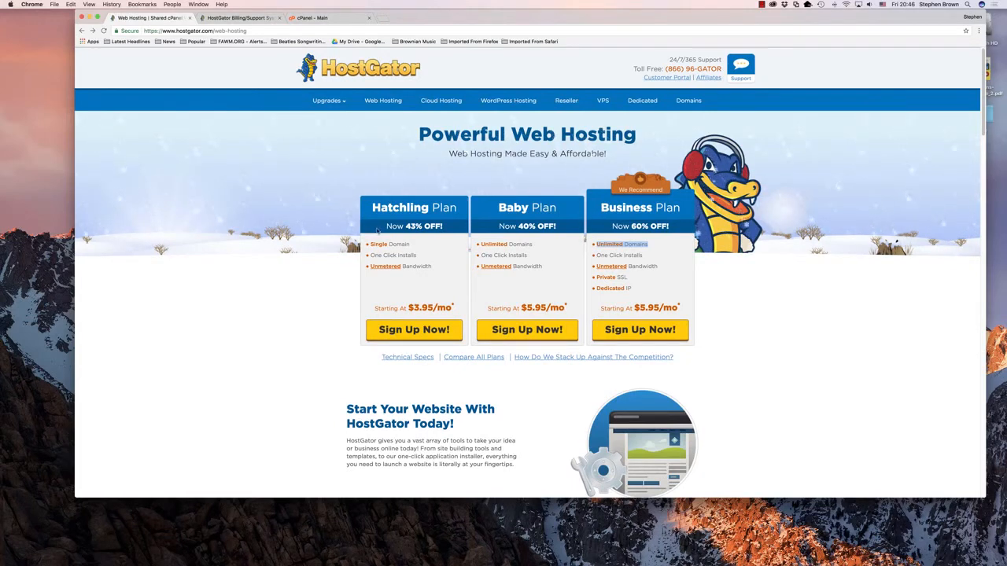
left_click_drag(175, 31, 214, 30)
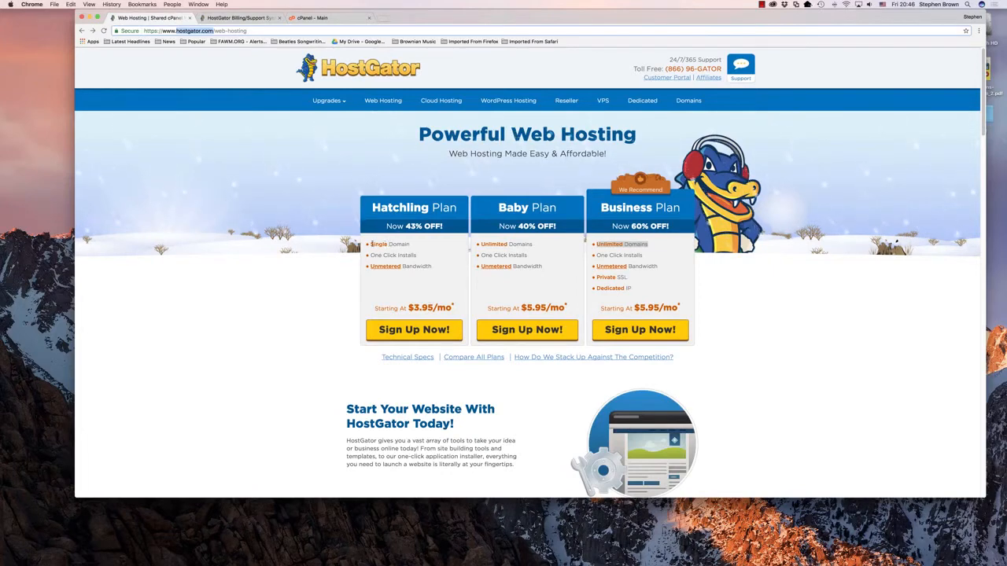
left_click(389, 245)
triple_click(389, 244)
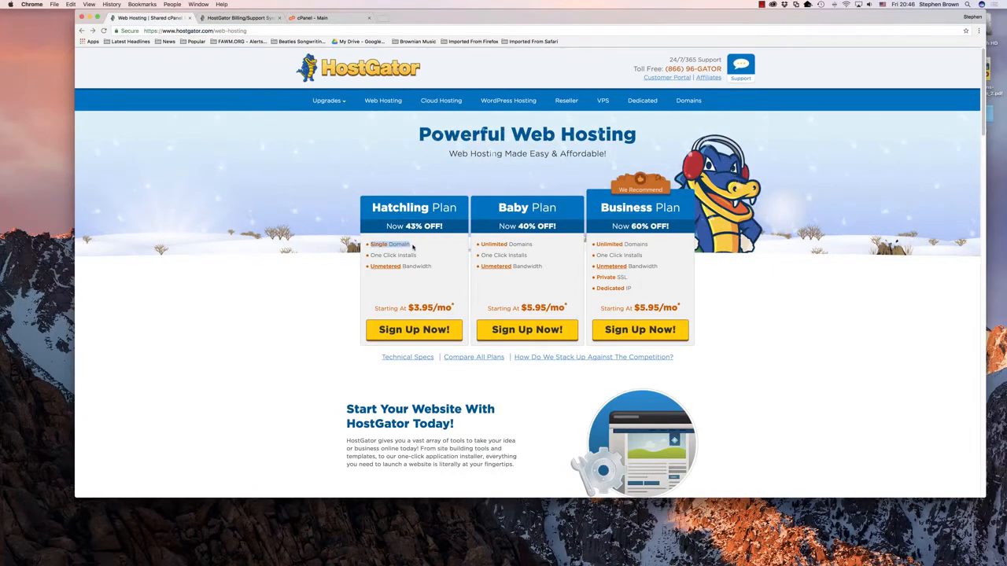
left_click_drag(479, 244, 534, 247)
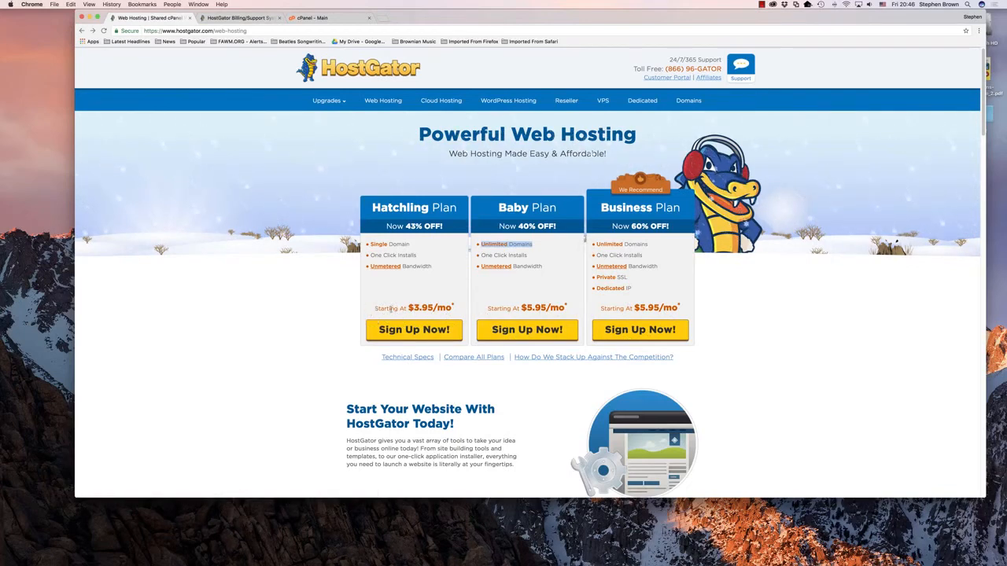
left_click_drag(409, 307, 454, 307)
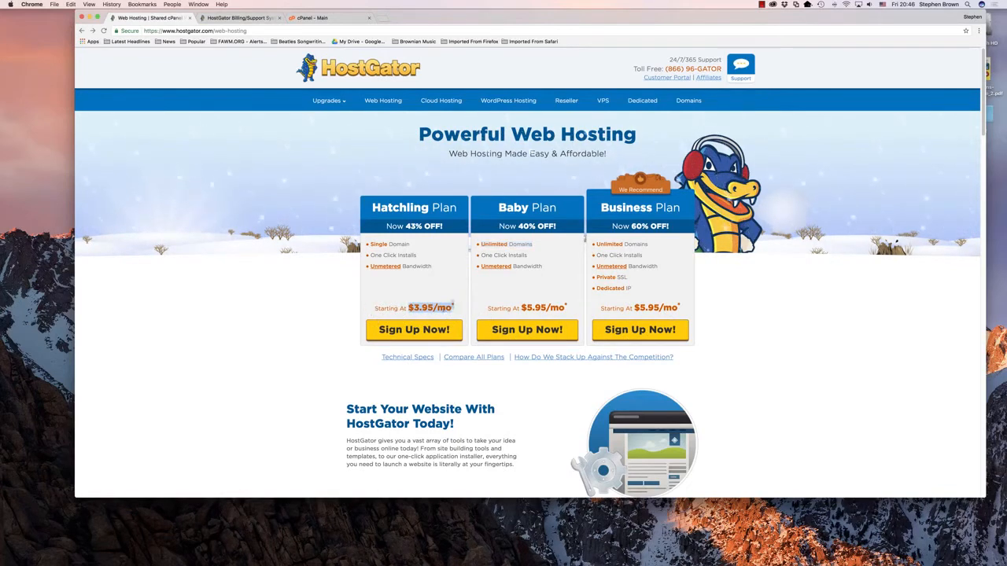
left_click(520, 308)
left_click_drag(520, 309, 688, 308)
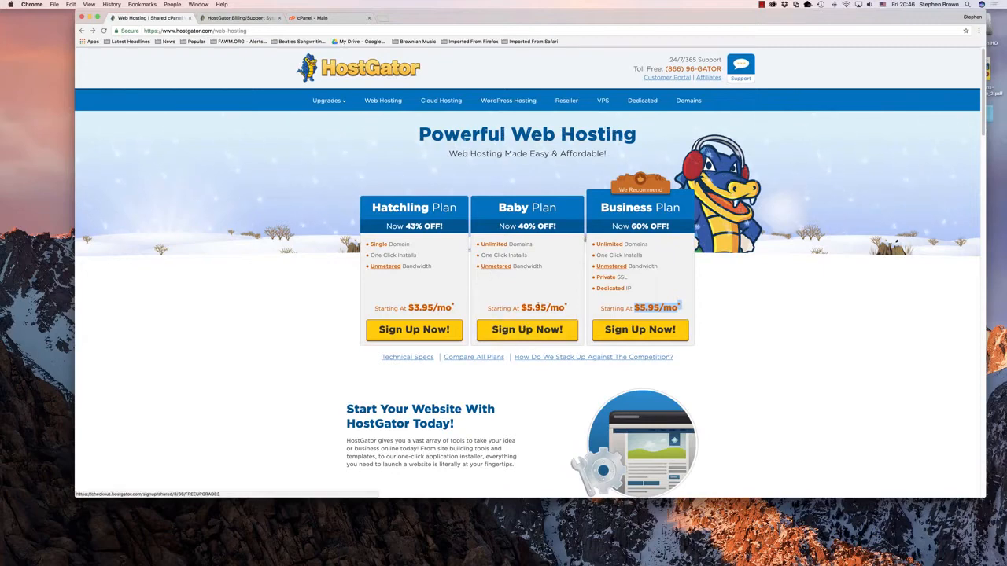
Step: Start the sign-up for the Baby plan and look up jdafsjadehw with the com extension as a new domain
left_click(525, 334)
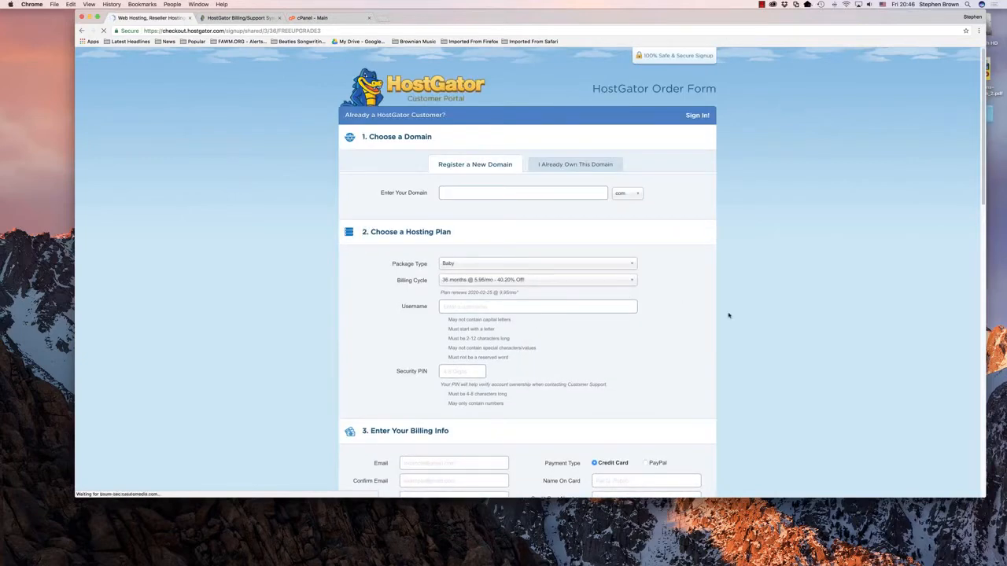
scroll(731, 236, "down", 2)
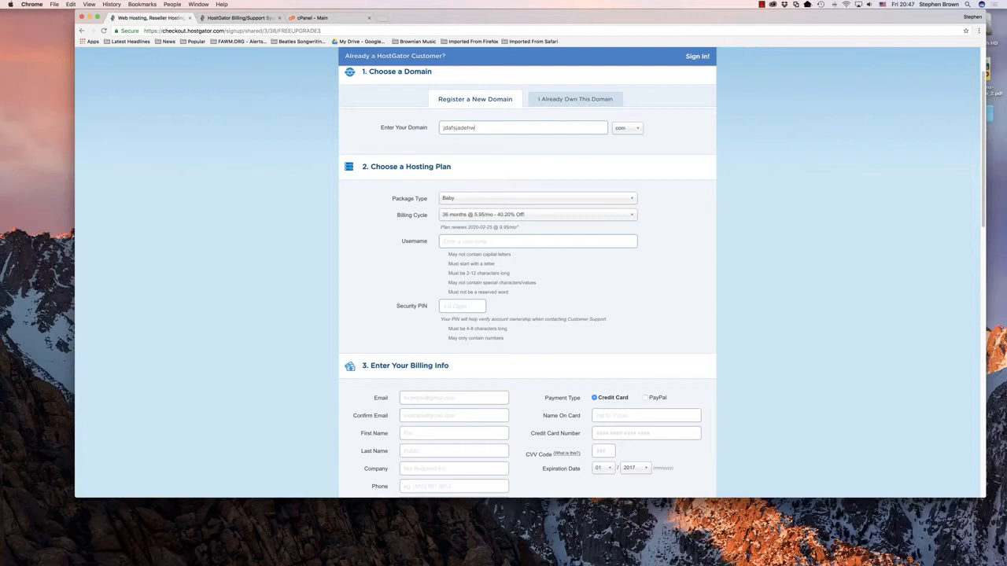
left_click(640, 131)
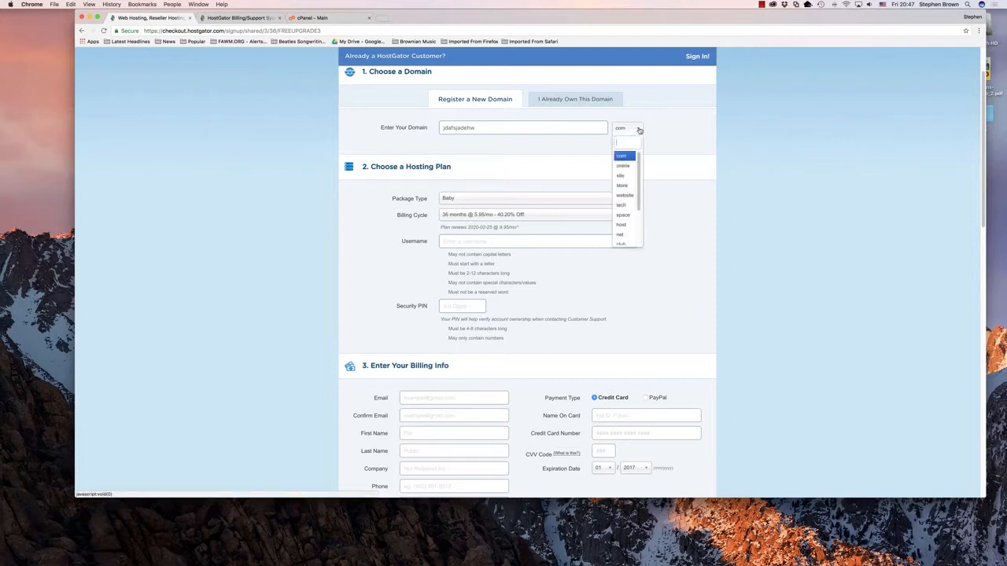
left_click(623, 129)
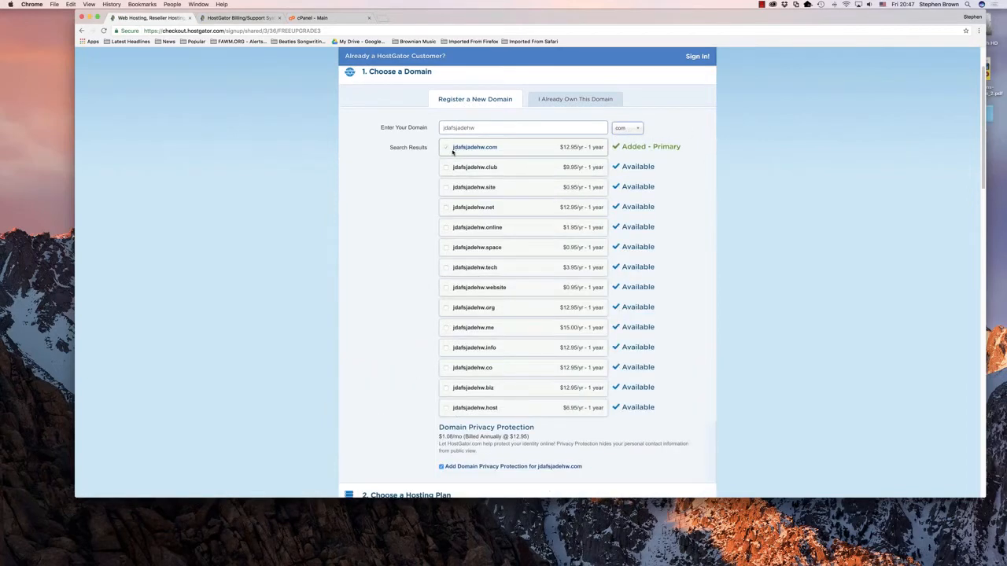
Step: Examine the domain search results, their availability and yearly prices, and the Domain Privacy Protection option
left_click_drag(623, 146, 683, 146)
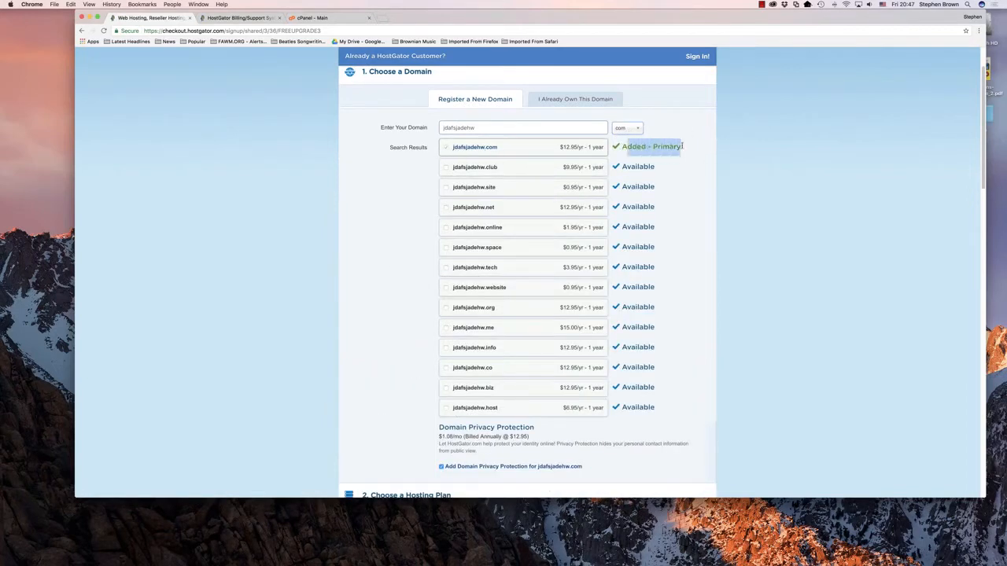
left_click_drag(622, 146, 682, 146)
scroll(403, 201, "down", 5)
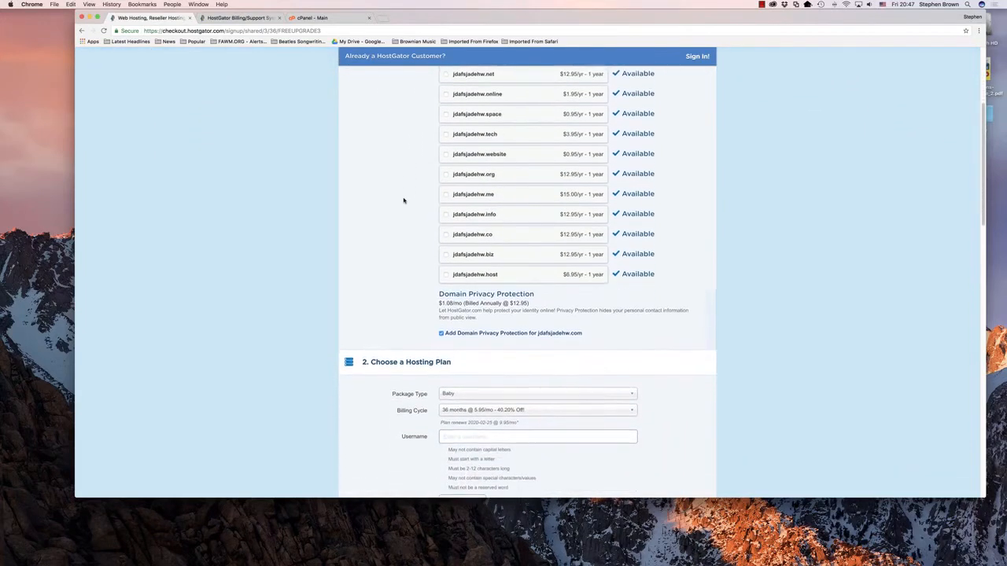
scroll(404, 200, "up", 2)
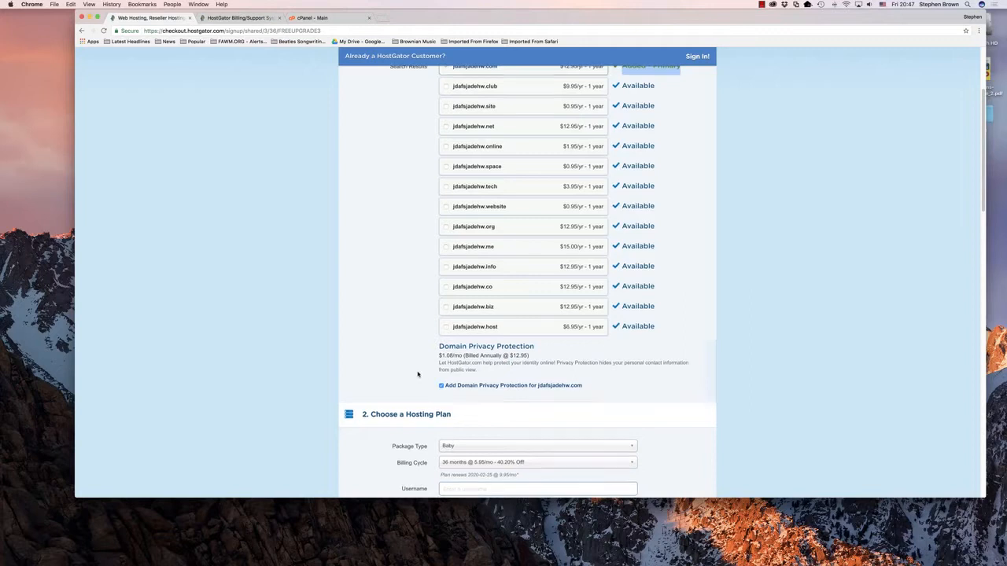
scroll(322, 368, "down", 10)
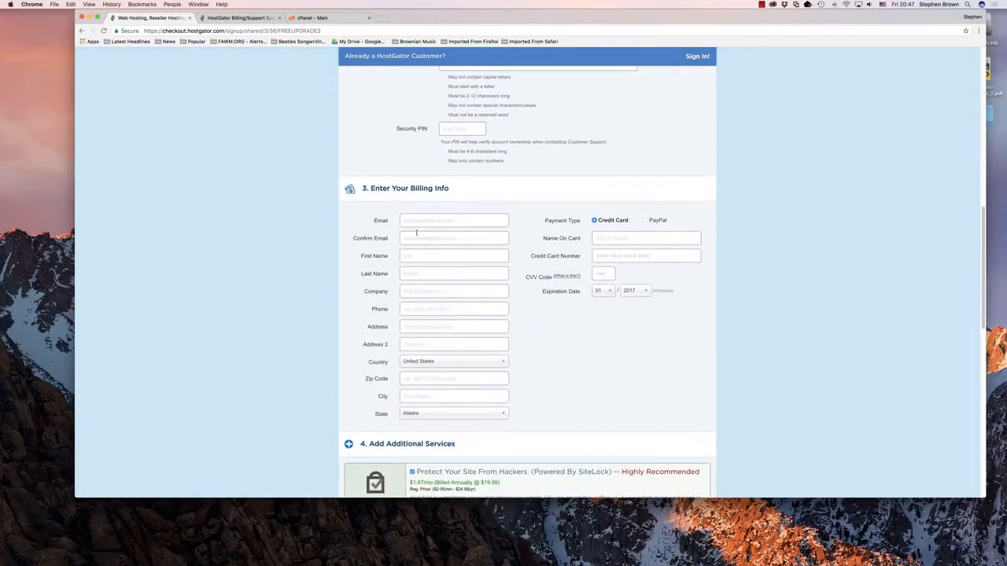
scroll(307, 224, "up", 10)
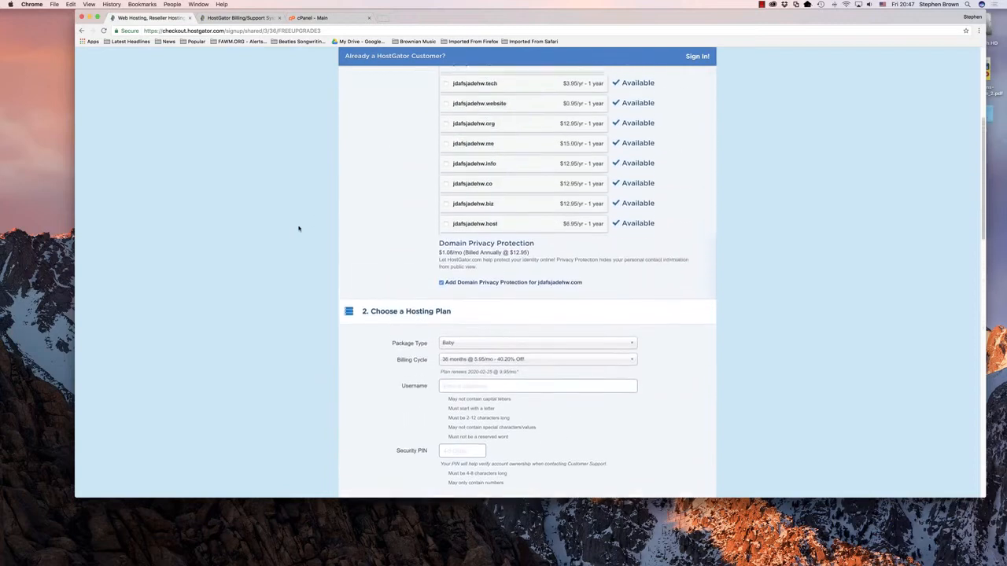
scroll(299, 228, "up", 2)
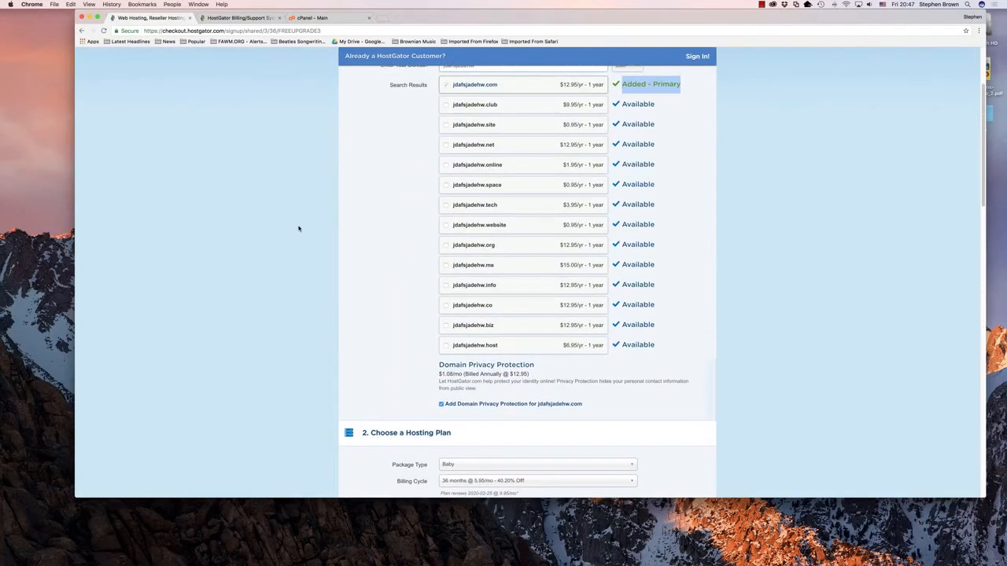
scroll(299, 228, "up", 2)
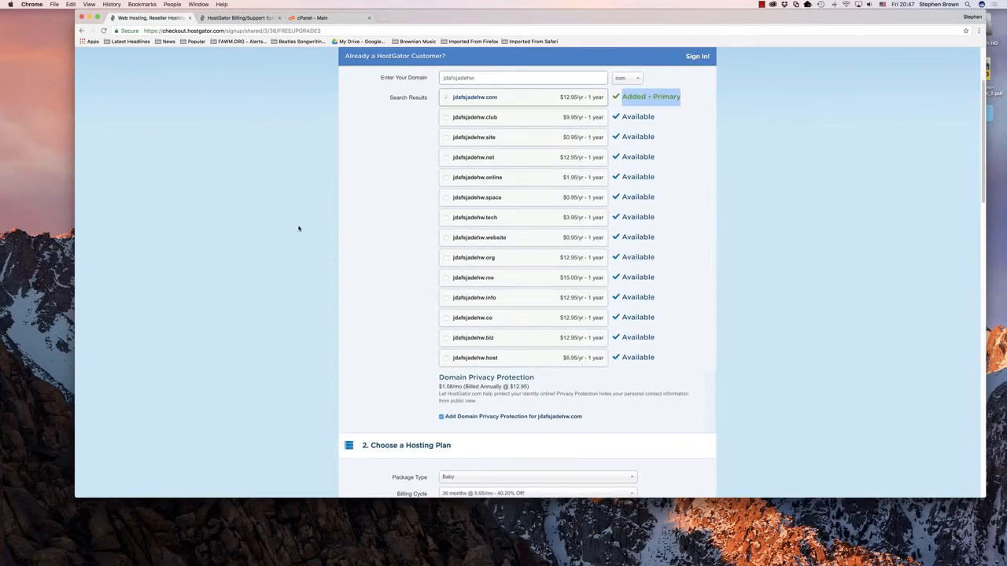
scroll(299, 228, "up", 2)
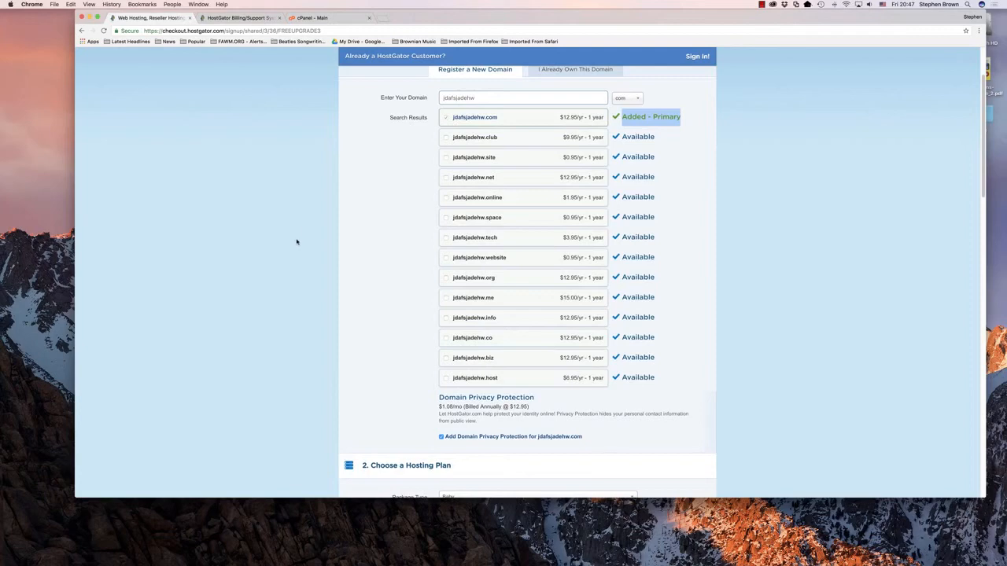
double_click(443, 97)
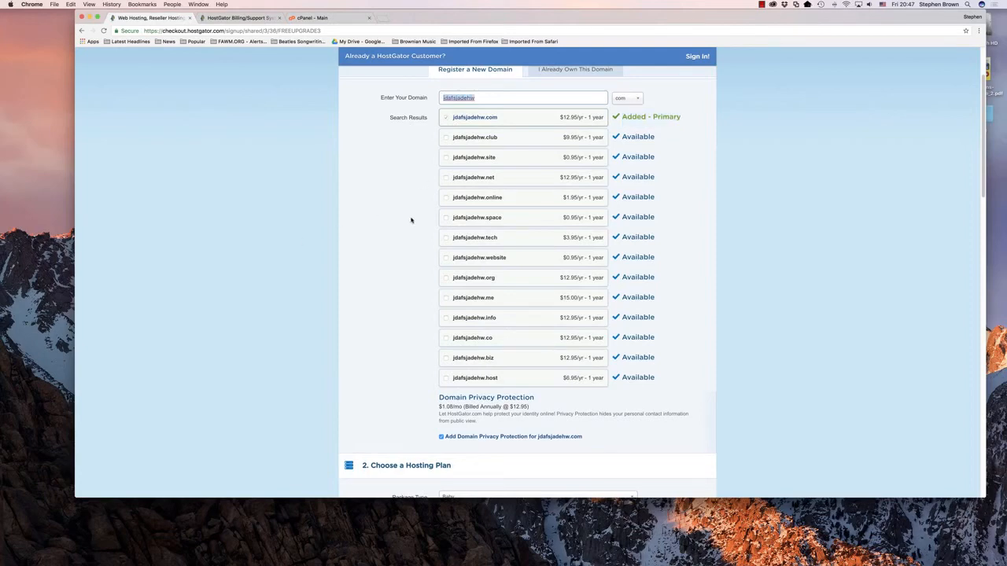
scroll(411, 221, "down", 2)
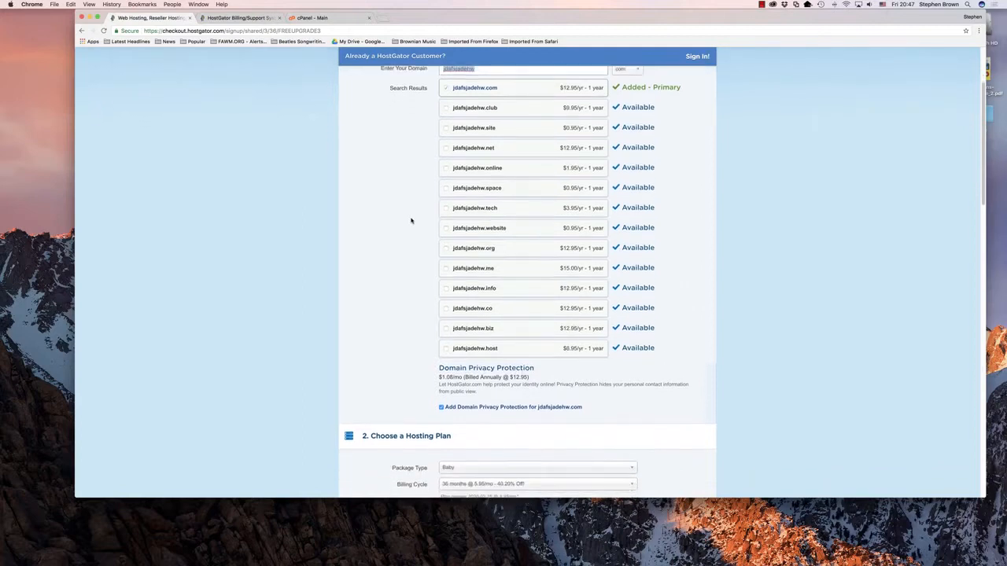
Step: Check the available package types, keep the Baby package, and set its billing cycle to 1 month
scroll(411, 220, "down", 5)
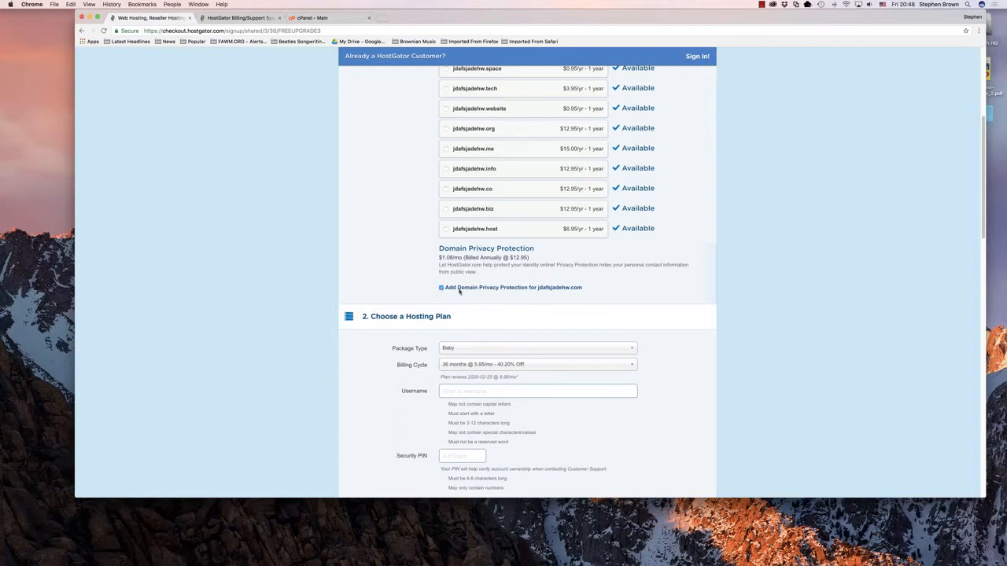
scroll(696, 283, "down", 5)
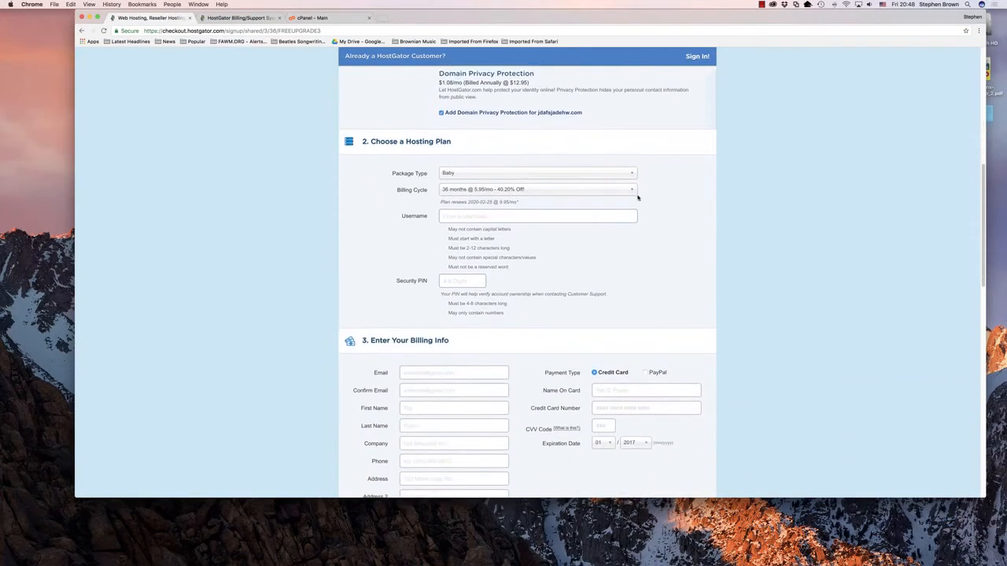
left_click(631, 175)
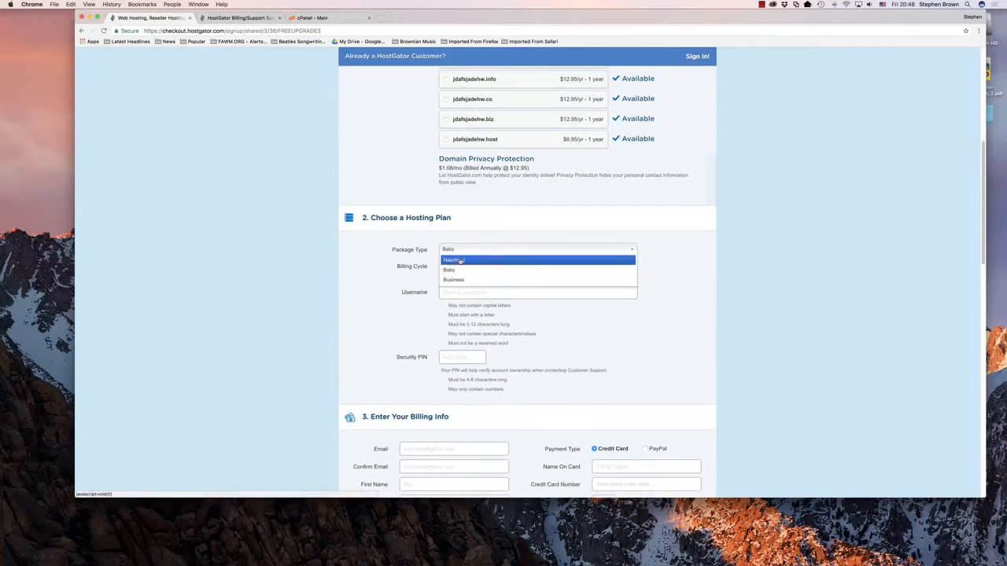
left_click(681, 274)
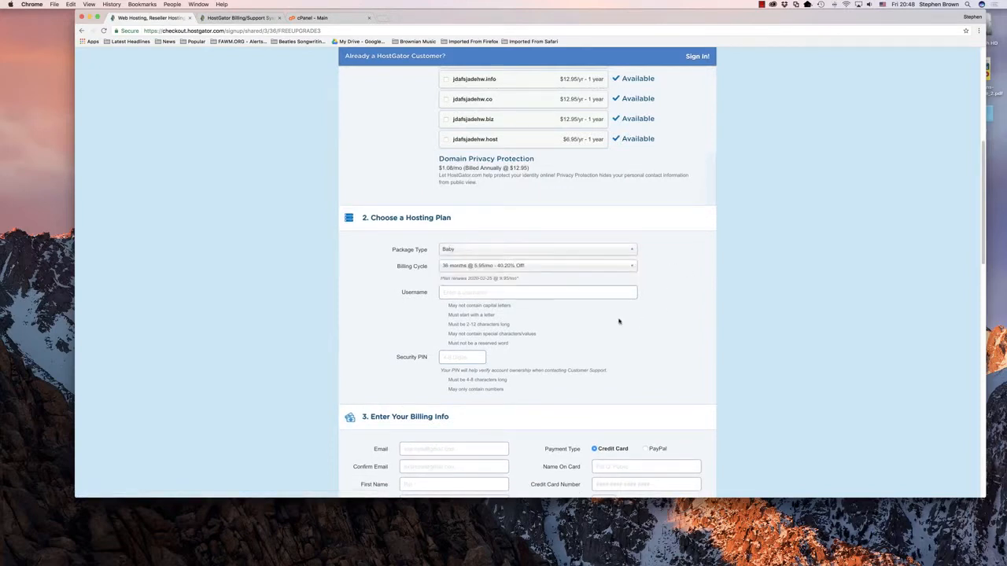
left_click(631, 267)
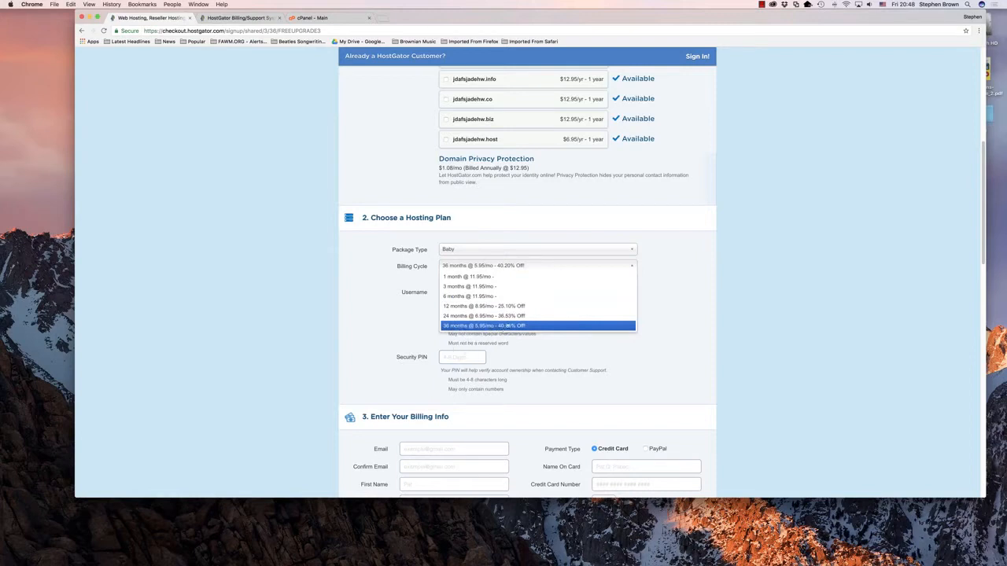
left_click(453, 278)
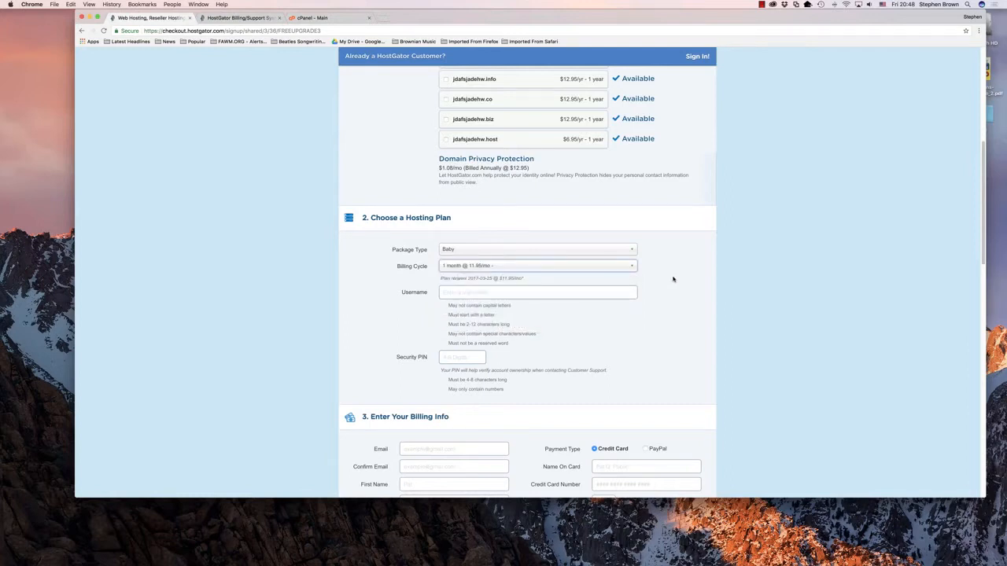
Step: Review the order form from the chosen domain through the hosting plan, username, security PIN and billing fields to the additional services
scroll(674, 284, "up", 5)
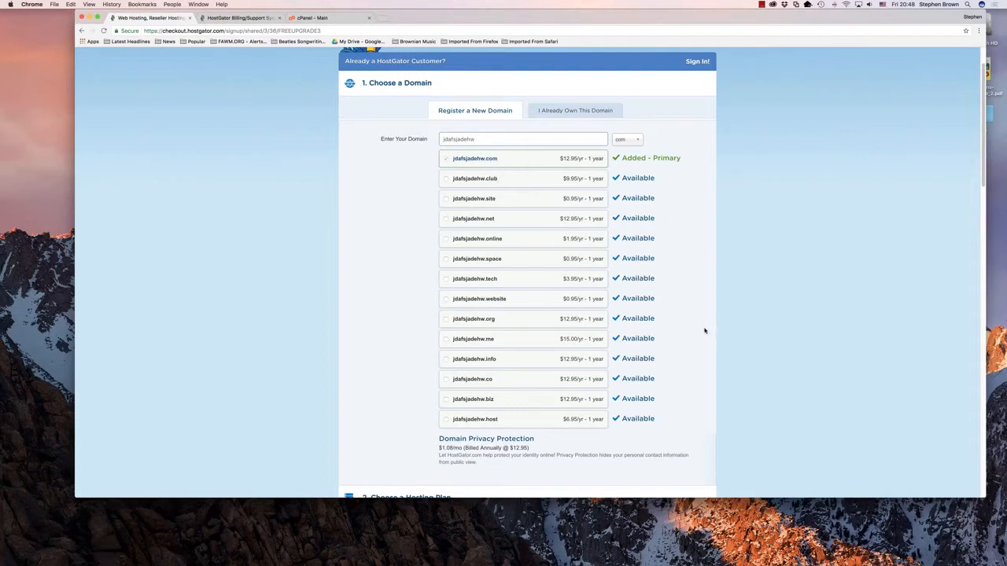
scroll(703, 331, "down", 1)
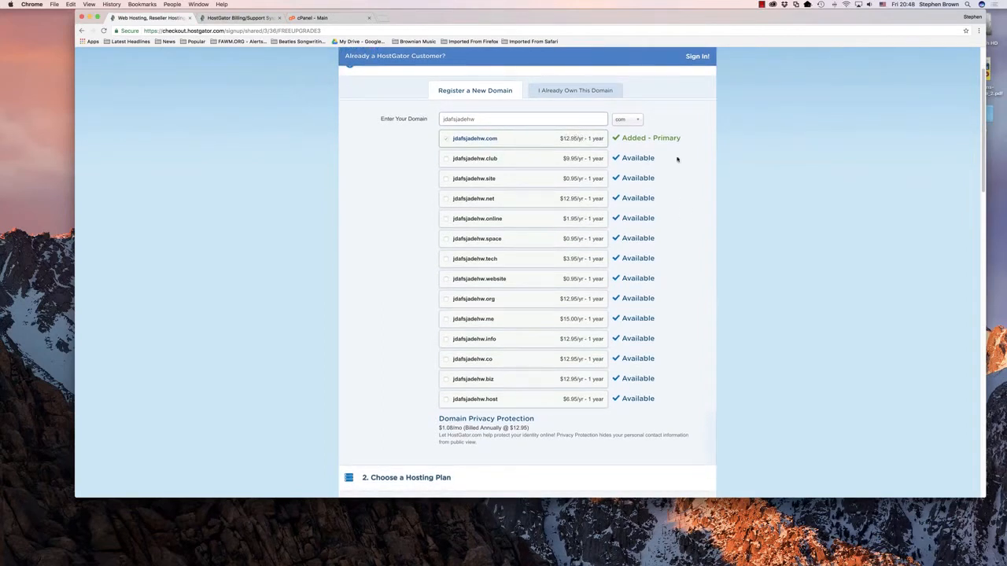
scroll(692, 236, "down", 10)
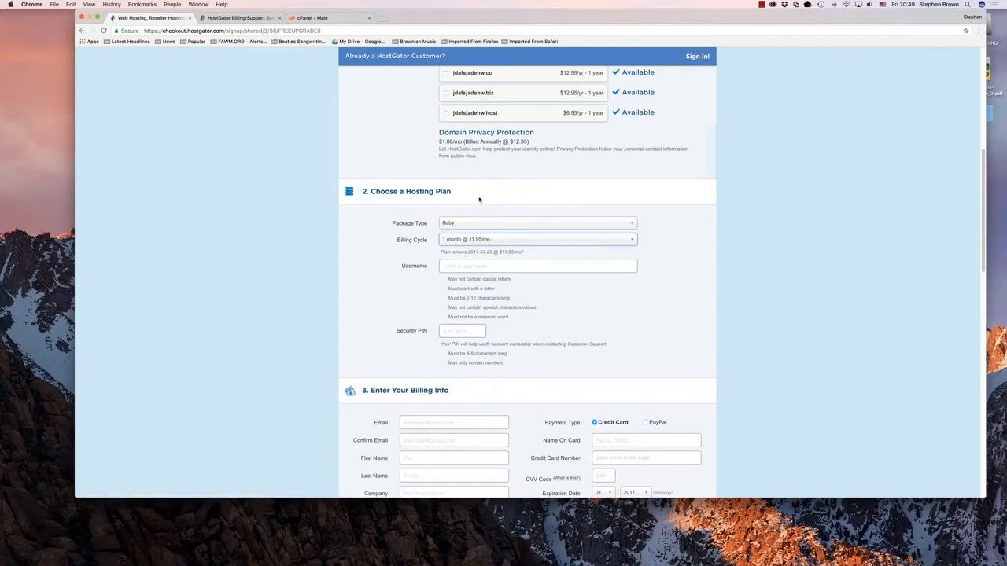
scroll(498, 194, "up", 10)
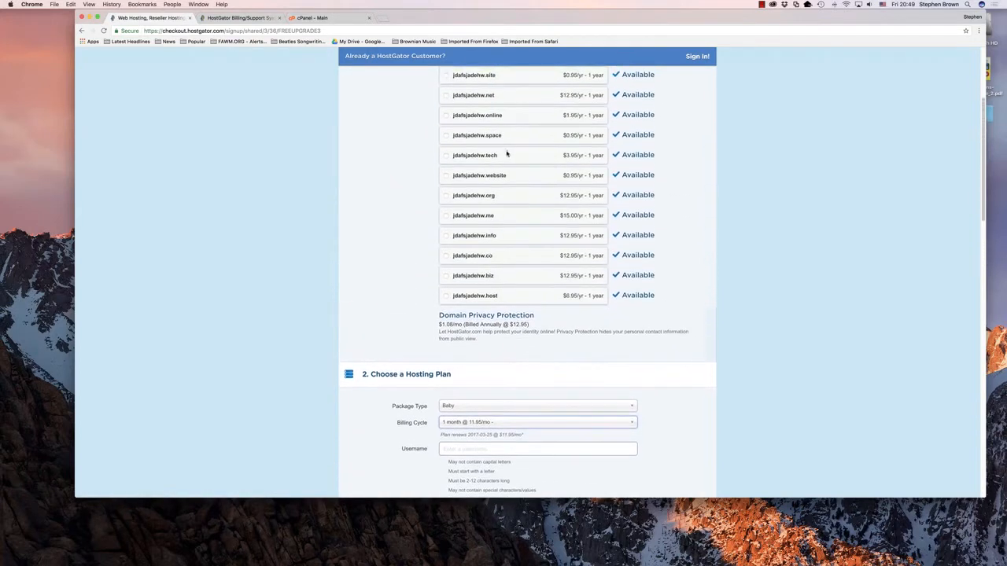
scroll(507, 155, "up", 3)
left_click_drag(479, 109, 436, 107)
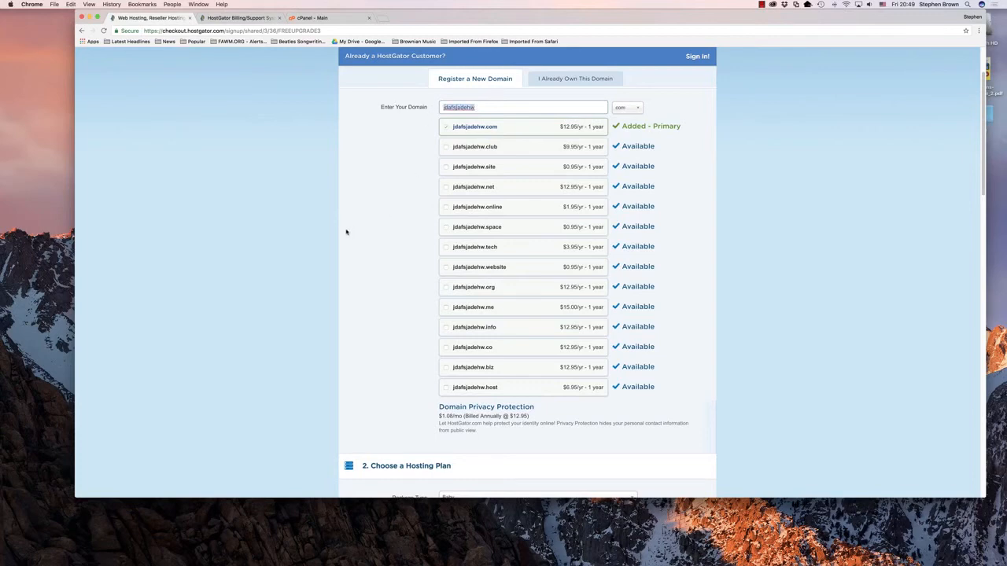
scroll(347, 233, "down", 15)
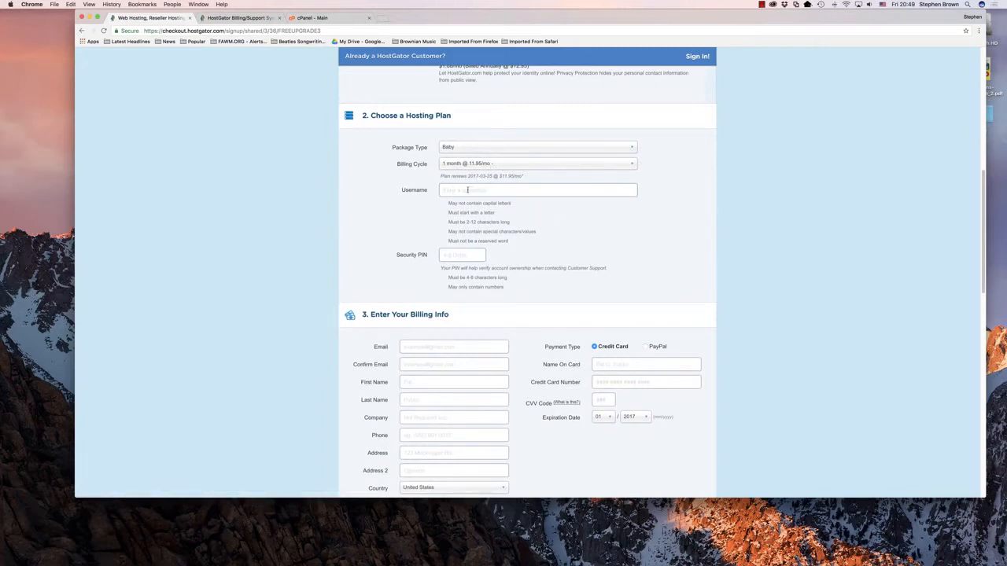
scroll(559, 225, "down", 2)
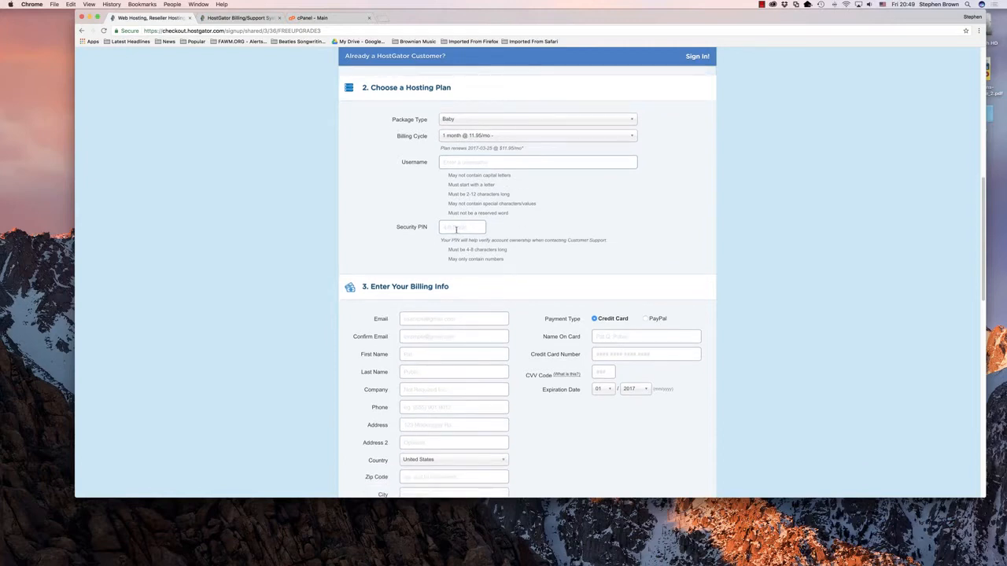
scroll(627, 232, "down", 5)
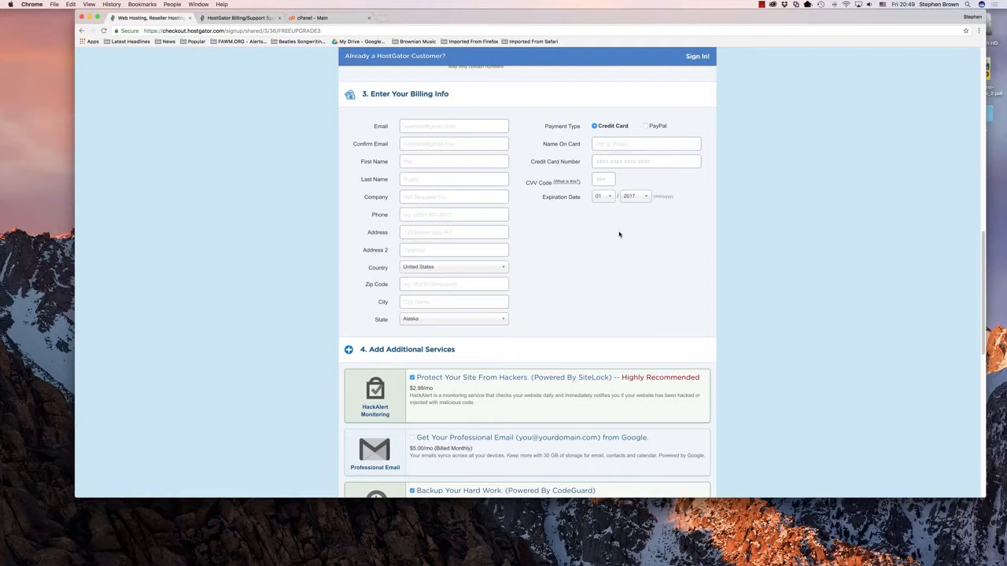
Step: Remove the SiteLock hacker protection and the CodeGuard site backup from the additional services of the order
scroll(633, 263, "down", 6)
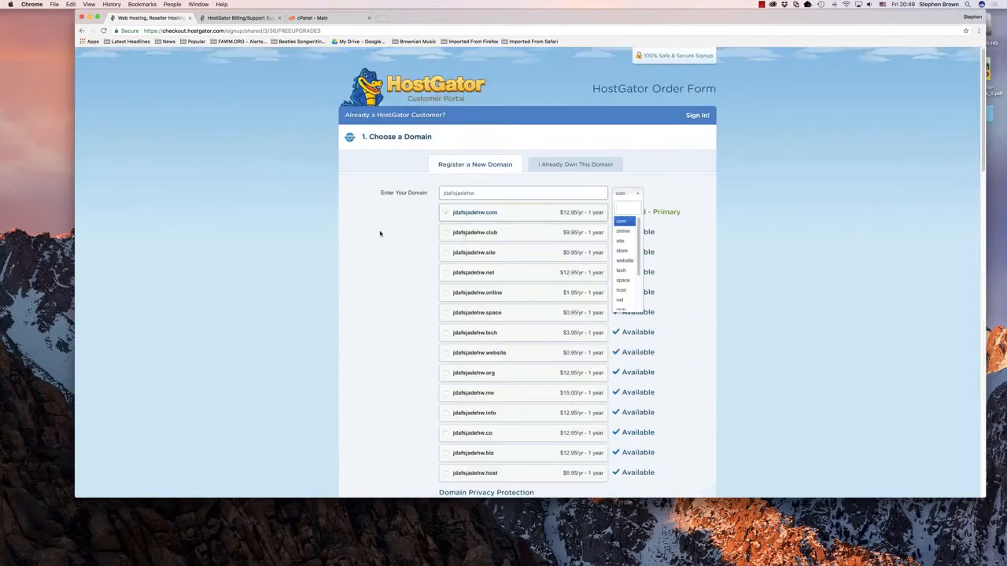
scroll(350, 239, "down", 10)
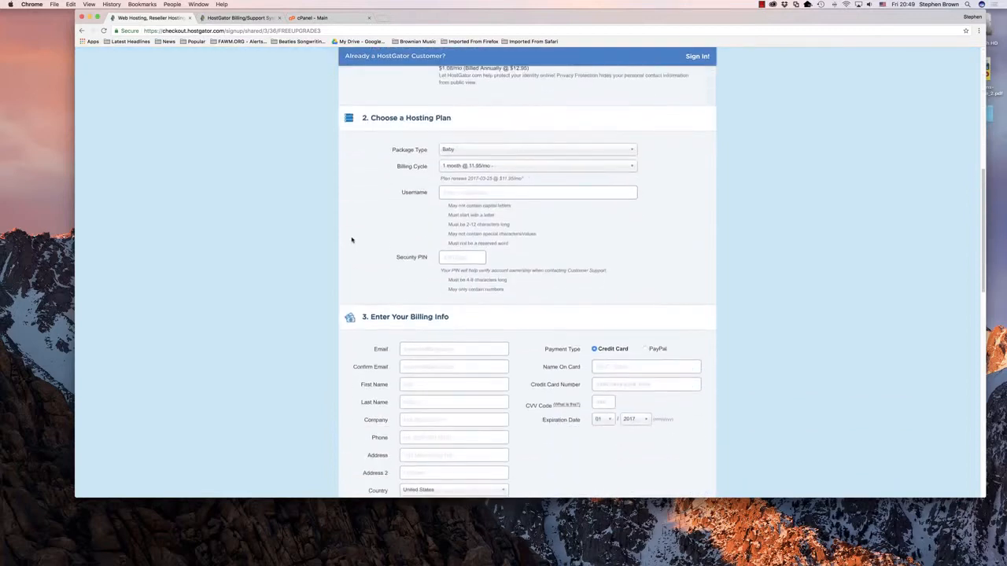
scroll(351, 239, "down", 10)
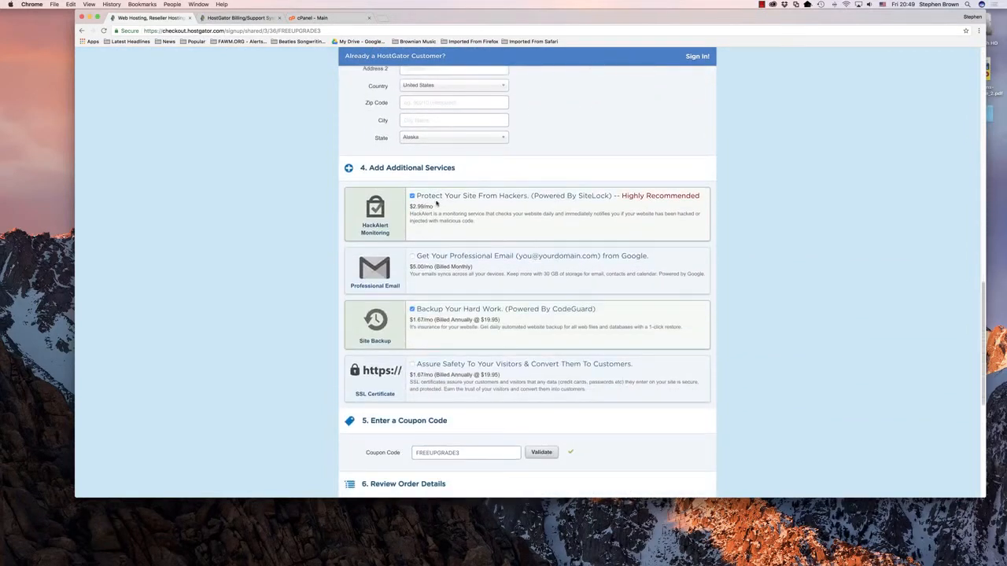
left_click(411, 195)
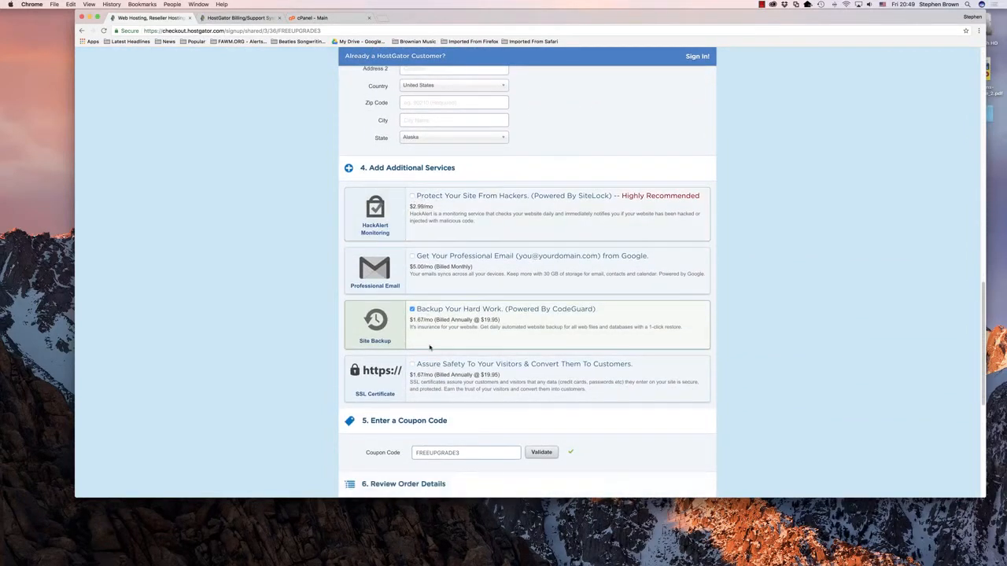
left_click(412, 309)
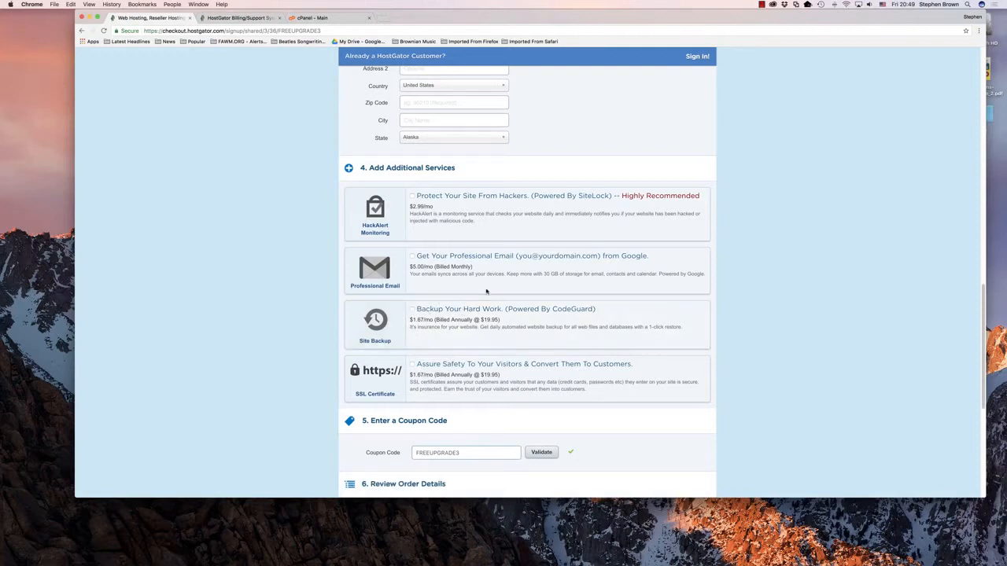
Step: Review the coupon code and the order details, including the amount due and the one-month Baby plan charge
scroll(706, 295, "down", 5)
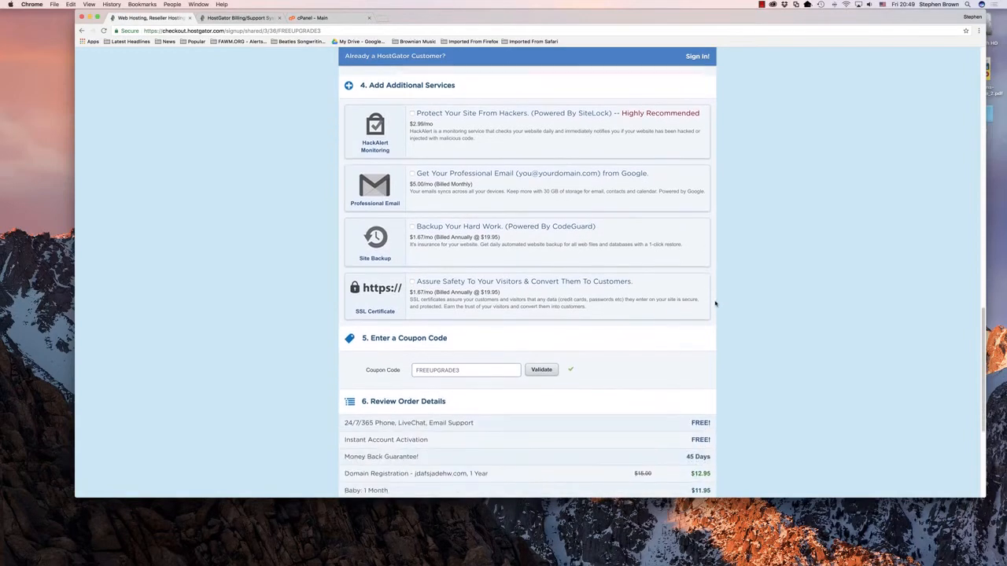
scroll(715, 304, "down", 1)
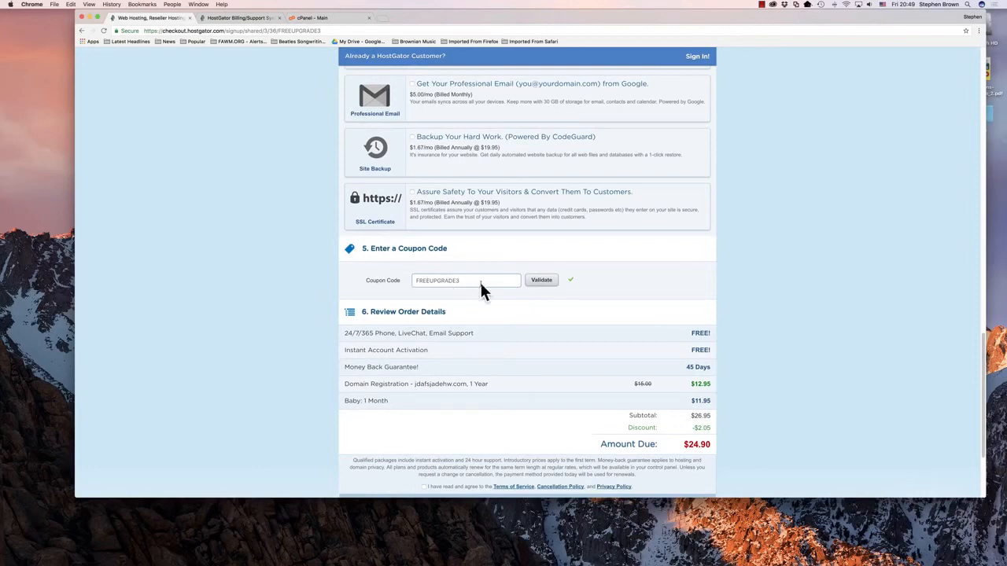
scroll(735, 315, "down", 3)
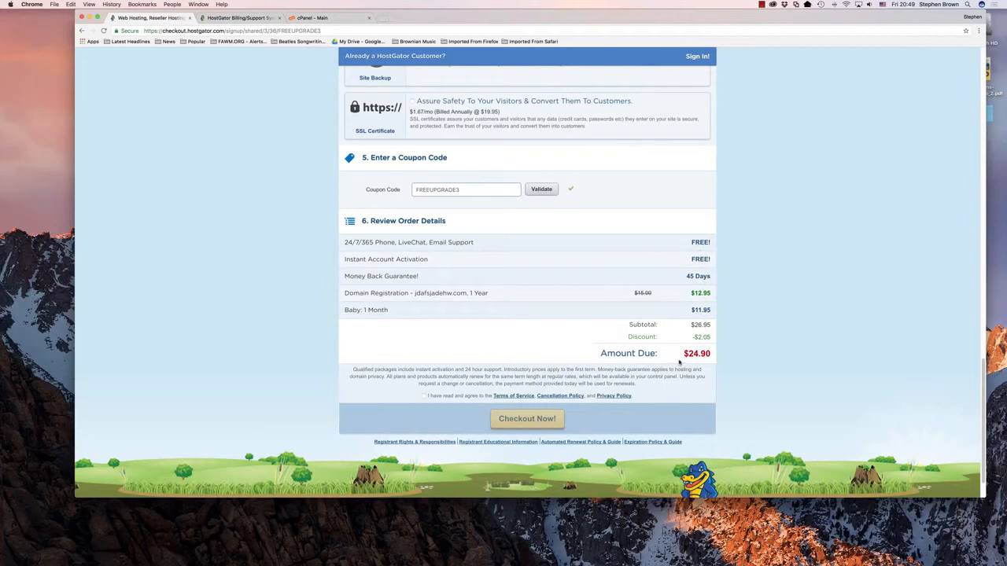
mouse_move(689, 355)
left_mouse_down()
mouse_move(723, 359)
mouse_move(683, 355)
left_mouse_up()
left_click(709, 355)
left_click_drag(690, 309, 714, 310)
left_click_drag(345, 310, 714, 313)
Step: Set the Baby plan's billing cycle to 36 months and check the amount due in the order details
scroll(745, 295, "up", 10)
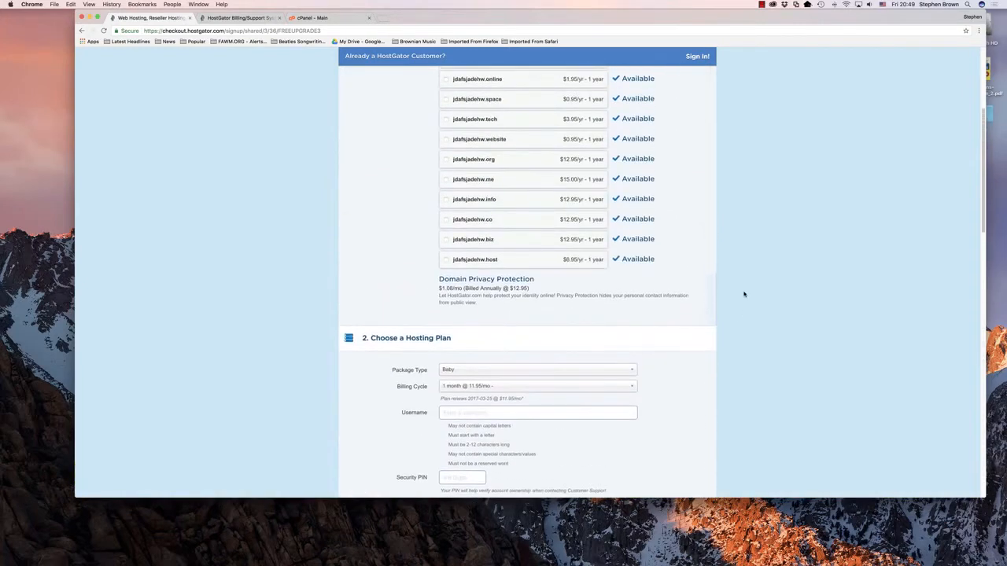
left_click(631, 386)
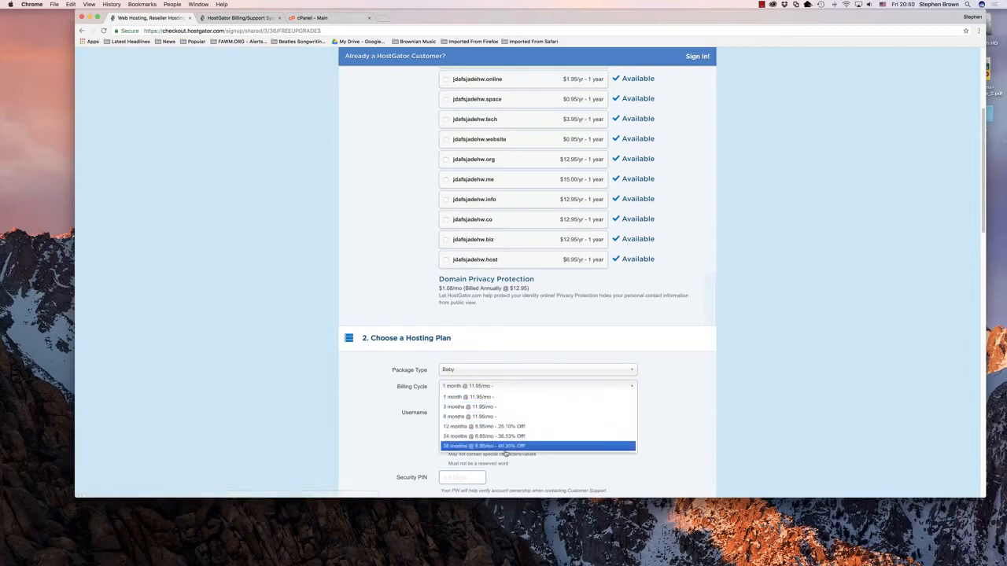
left_click(506, 446)
scroll(698, 407, "down", 15)
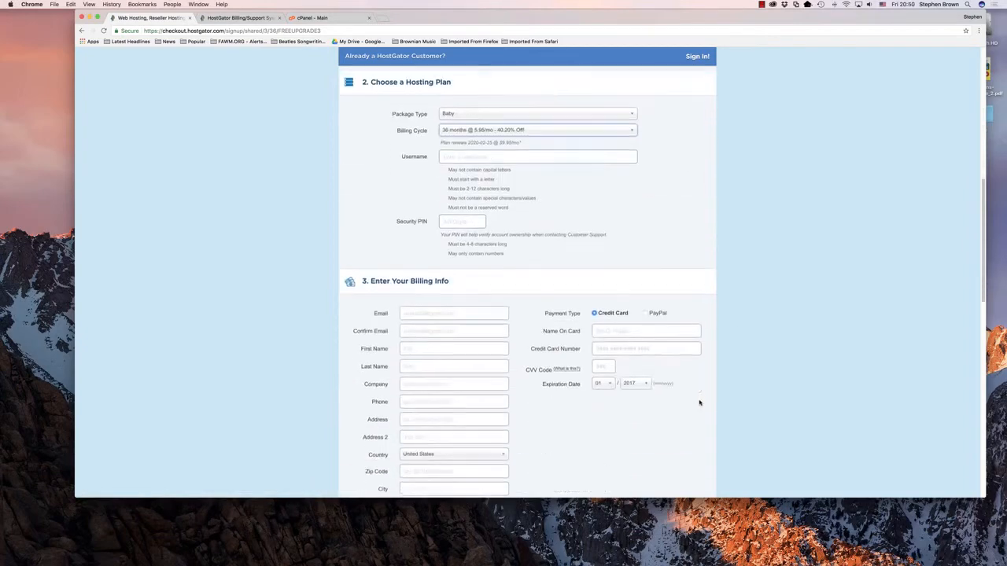
left_click_drag(676, 306, 713, 306)
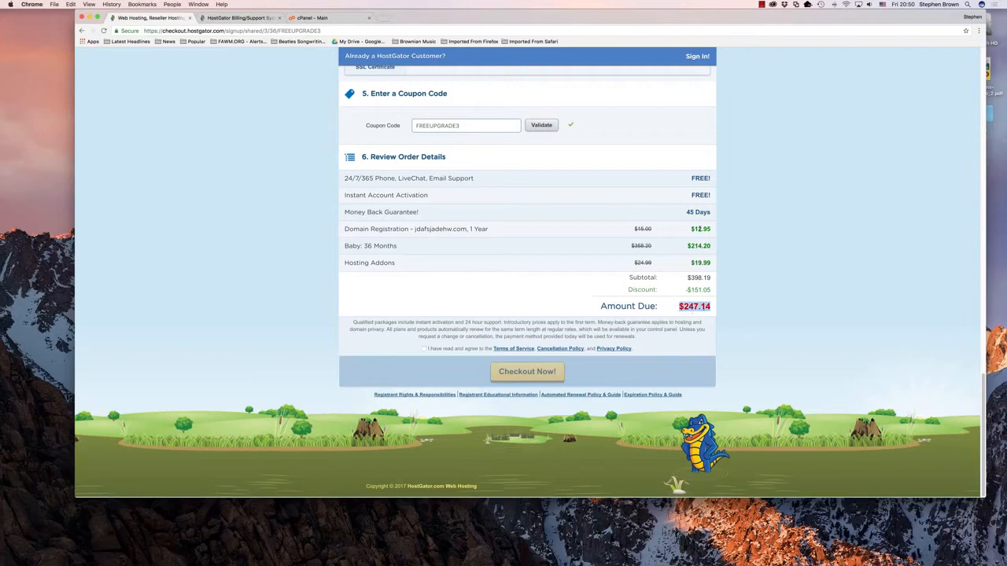
Step: Compare the regular and discounted domain registration prices, and agree to the Terms of Service, Cancellation Policy and Privacy Policy
left_click_drag(690, 229, 711, 229)
left_click_drag(657, 231, 632, 229)
left_click(424, 349)
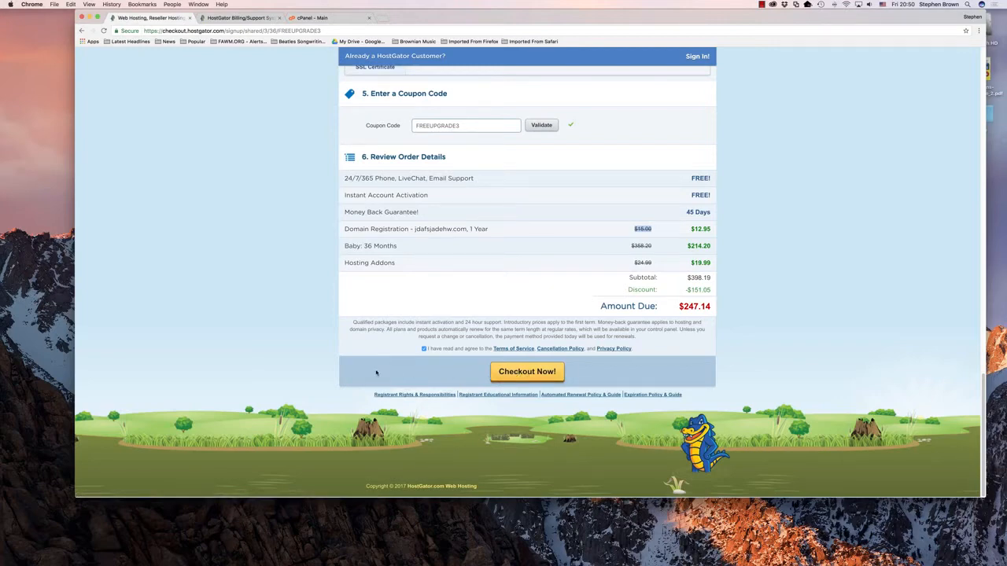
Step: Switch to TextWrangler and examine the sample order email's billing login address, login credentials, control panel address and username
key("super+Tab")
key("super+Tab")
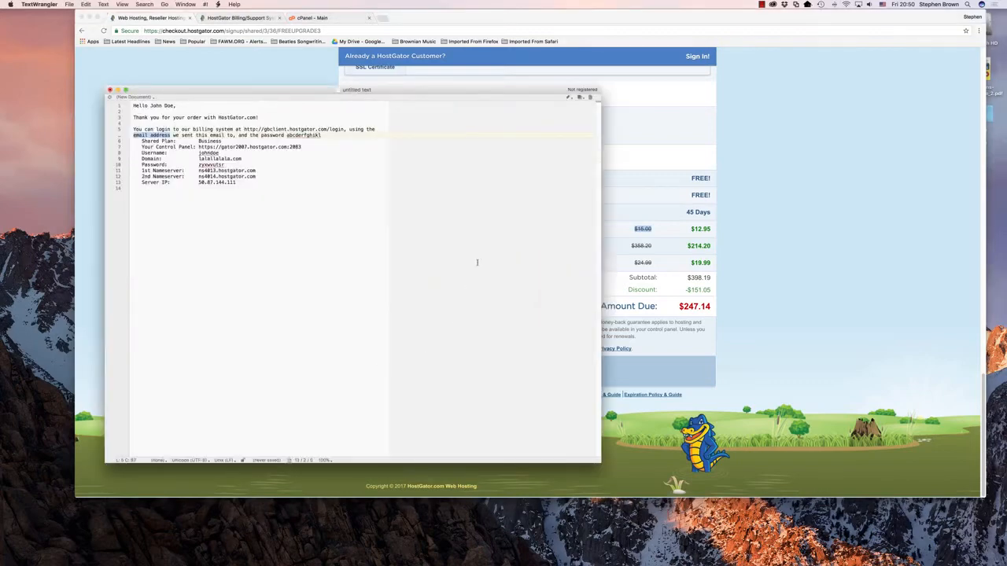
left_click_drag(403, 90, 483, 106)
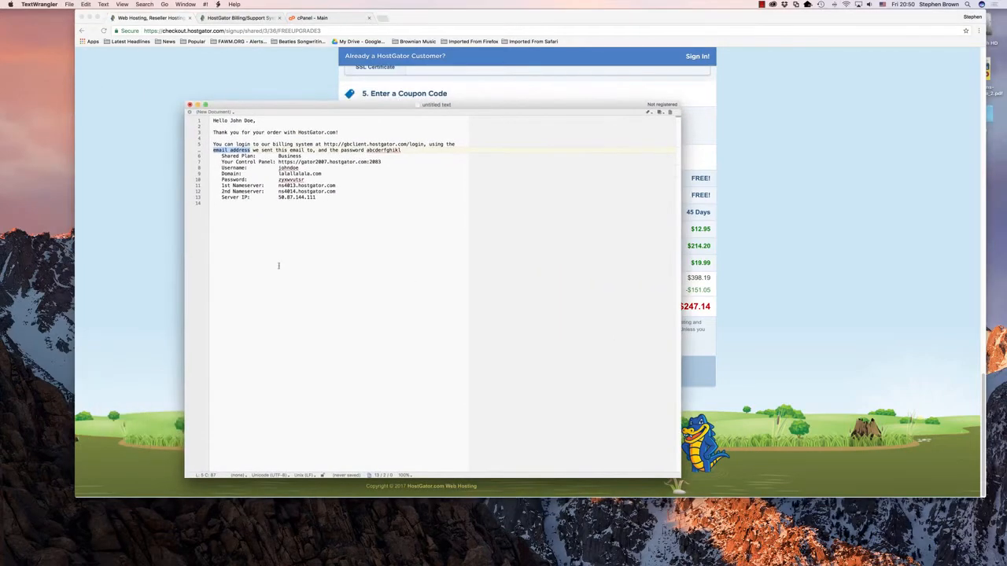
left_click_drag(219, 122, 427, 144)
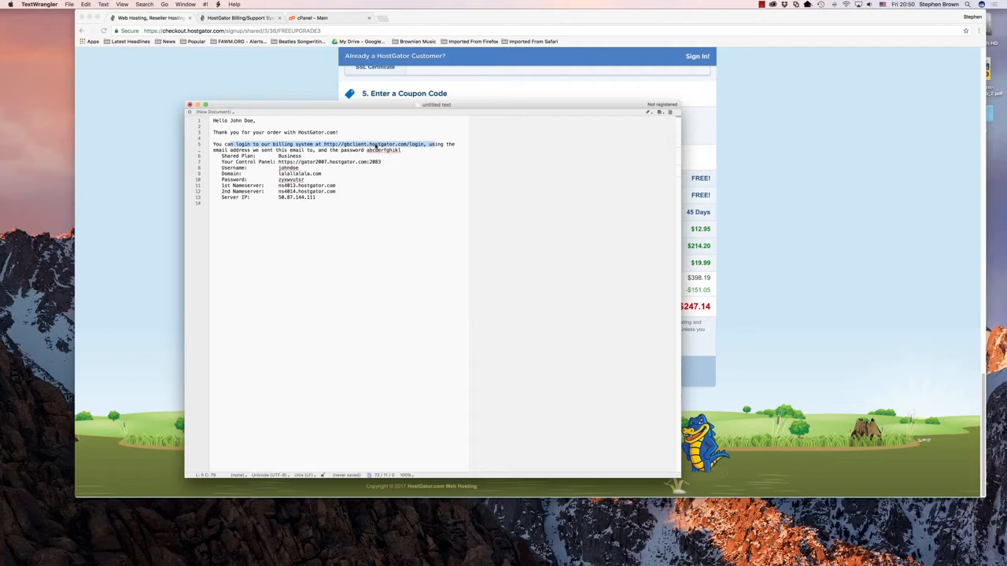
left_click_drag(327, 149, 403, 149)
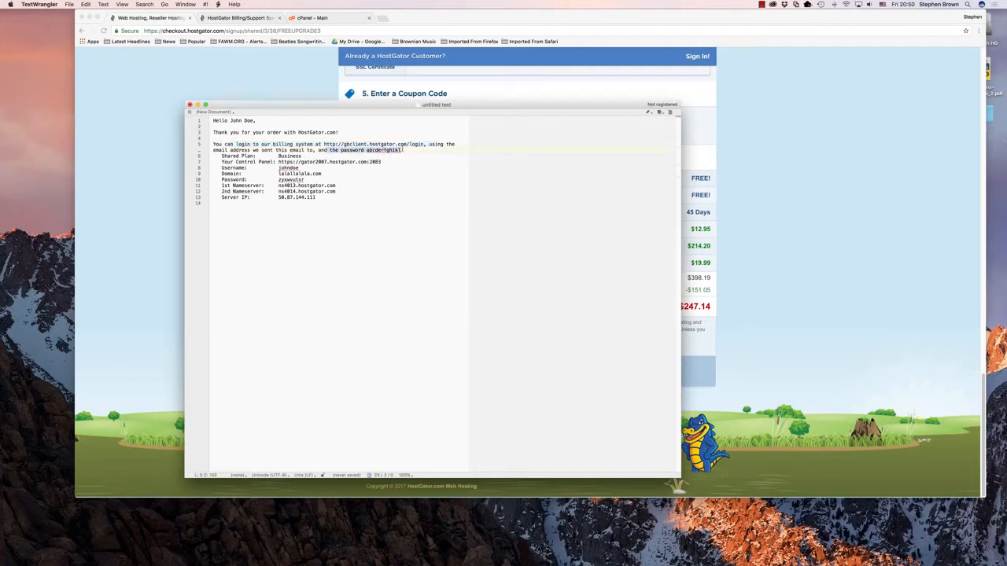
double_click(225, 150)
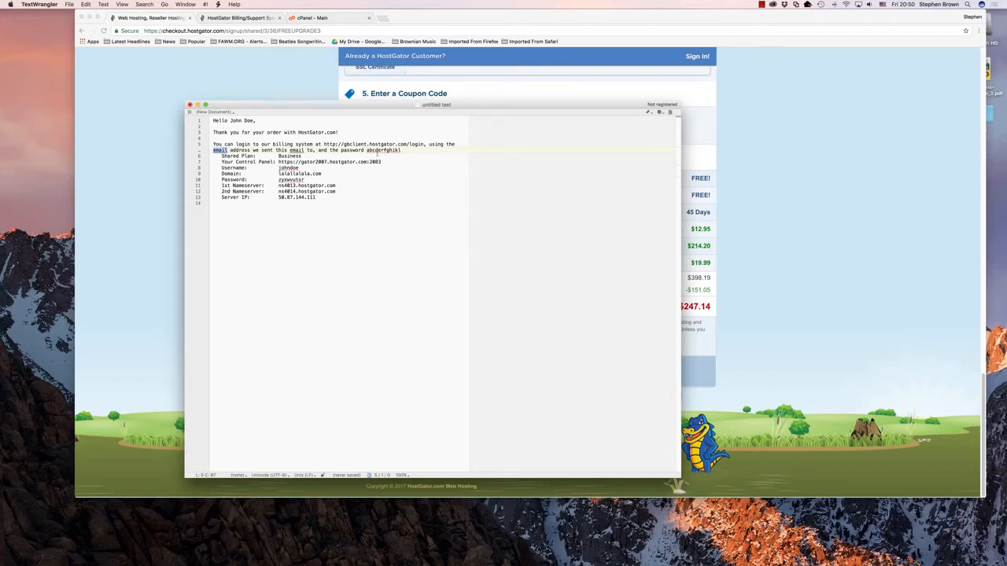
left_click_drag(400, 149, 366, 150)
left_click_drag(278, 161, 382, 161)
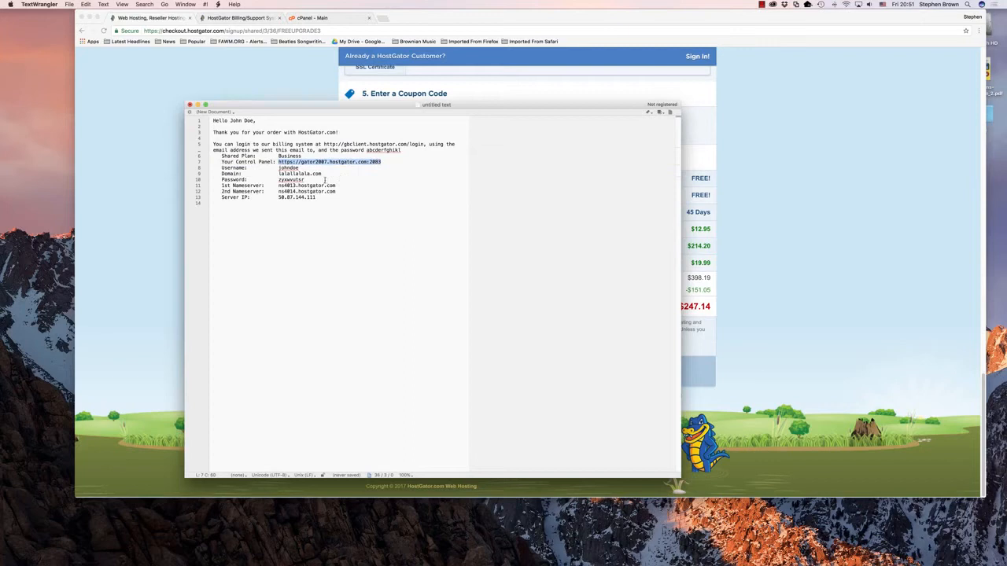
left_click_drag(278, 167, 382, 161)
Step: Switch to the cPanel page in Chrome, look over its Software section, and open the WordPress Installer
left_click(334, 19)
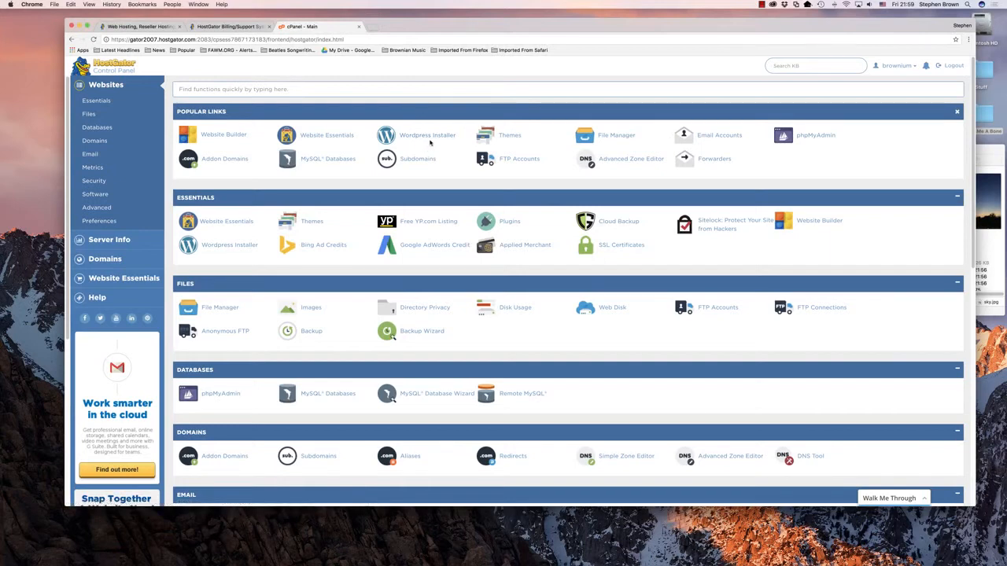
left_click(95, 198)
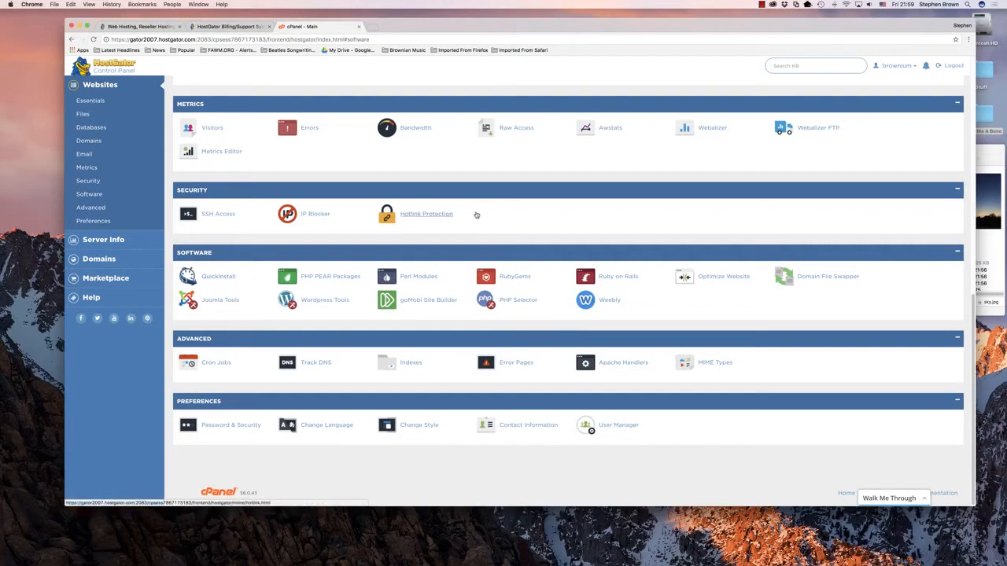
scroll(476, 214, "up", 10)
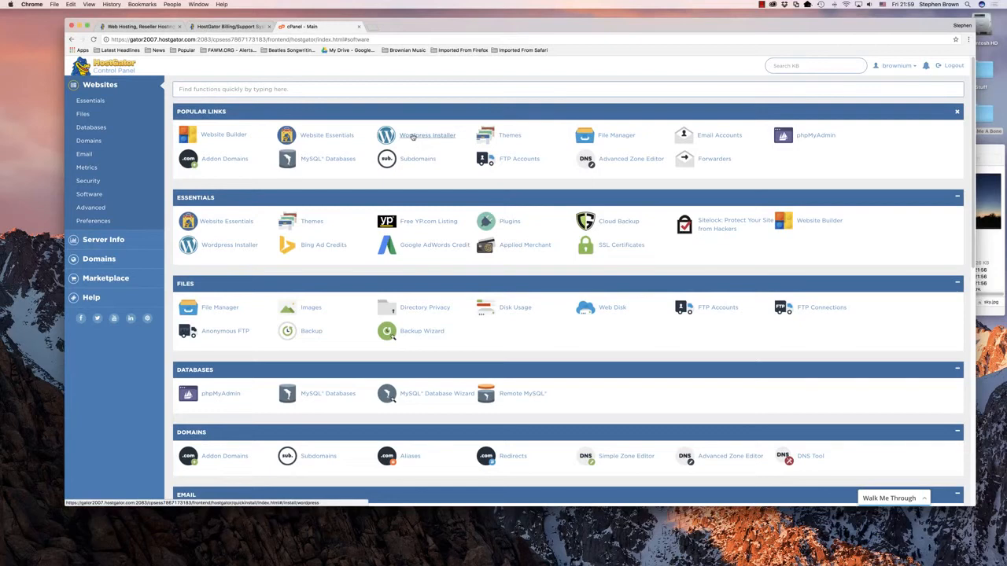
left_click(412, 136)
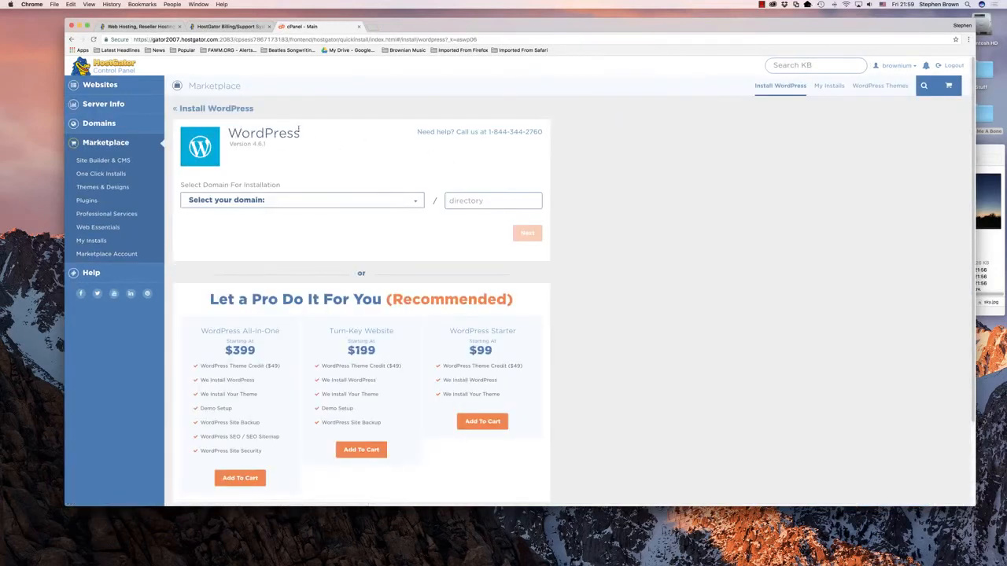
Step: Choose accidentalinternet.com as the WordPress installation domain, leave the directory empty, and continue to the site details
left_click(416, 203)
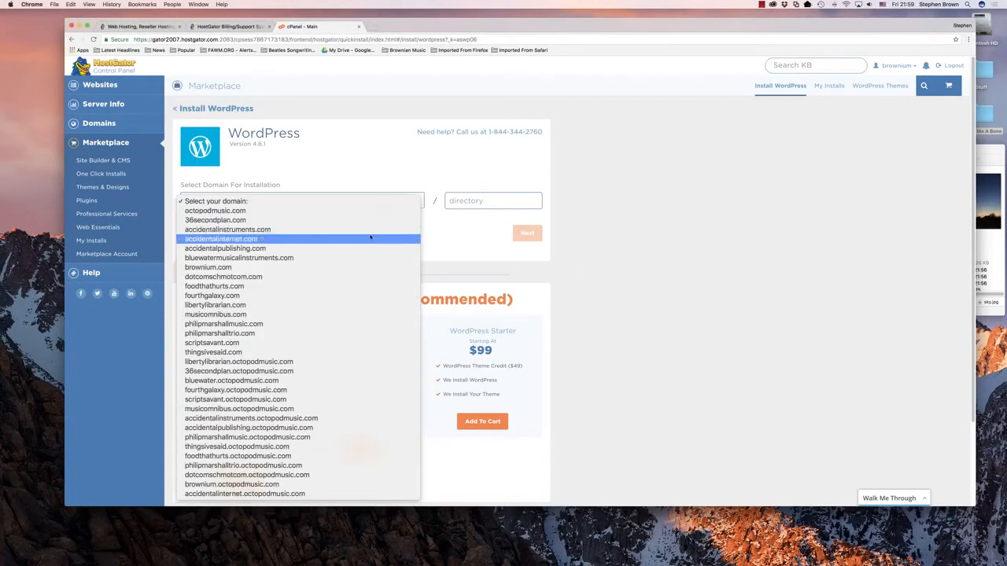
left_click(198, 241)
left_click(493, 203)
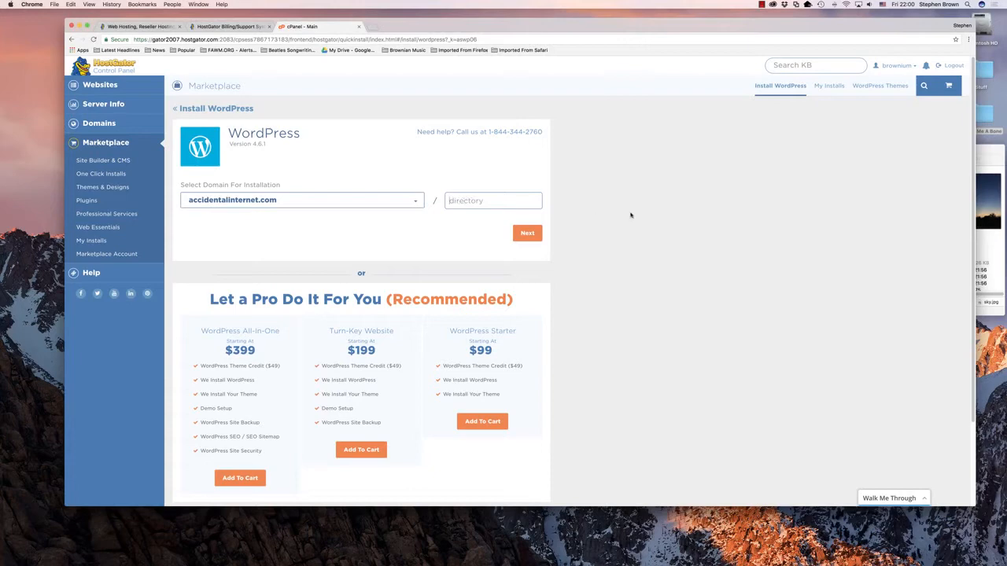
left_click_drag(513, 300, 185, 301)
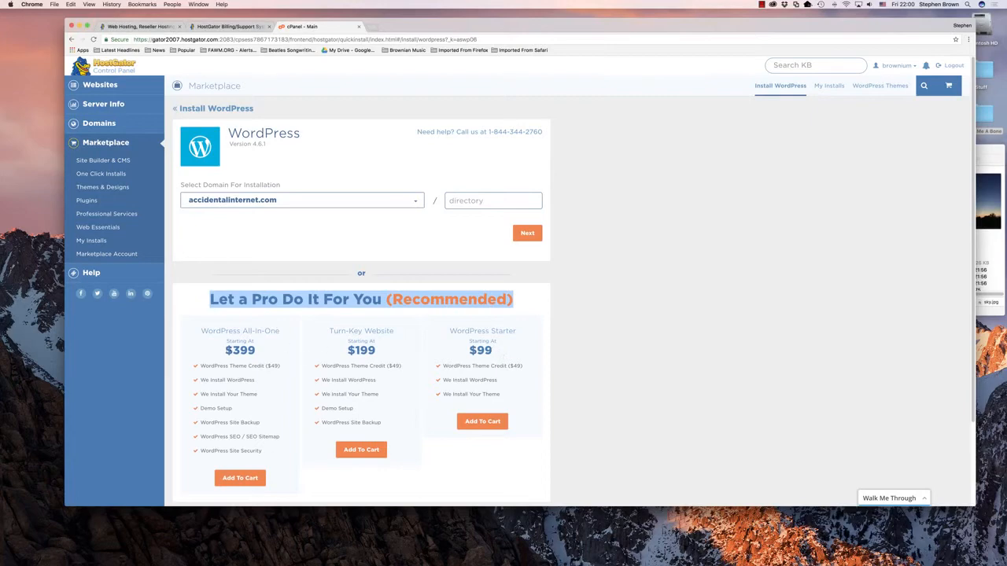
left_click(623, 334)
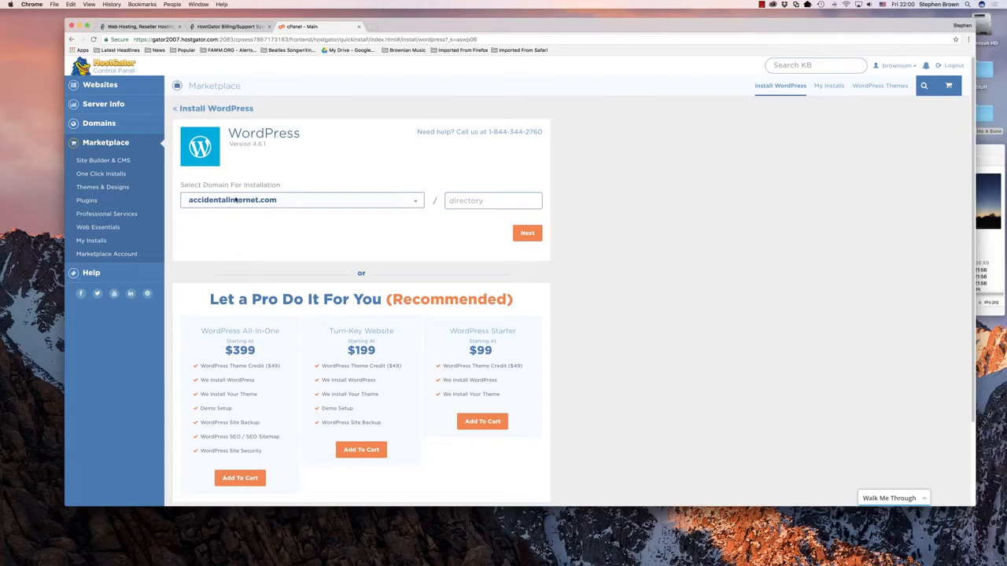
left_click(527, 234)
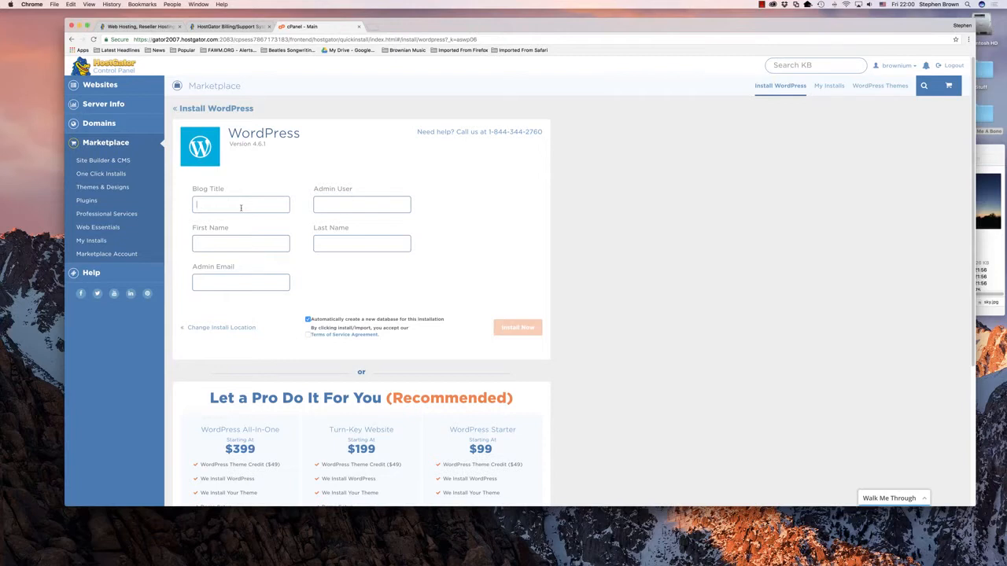
Step: Set the blog title to Accidental Internet, enter me as admin user, first name and last name, and fill in the admin email
type("Accident")
type("al Internet")
type("me")
type("me")
type("me")
type("brow")
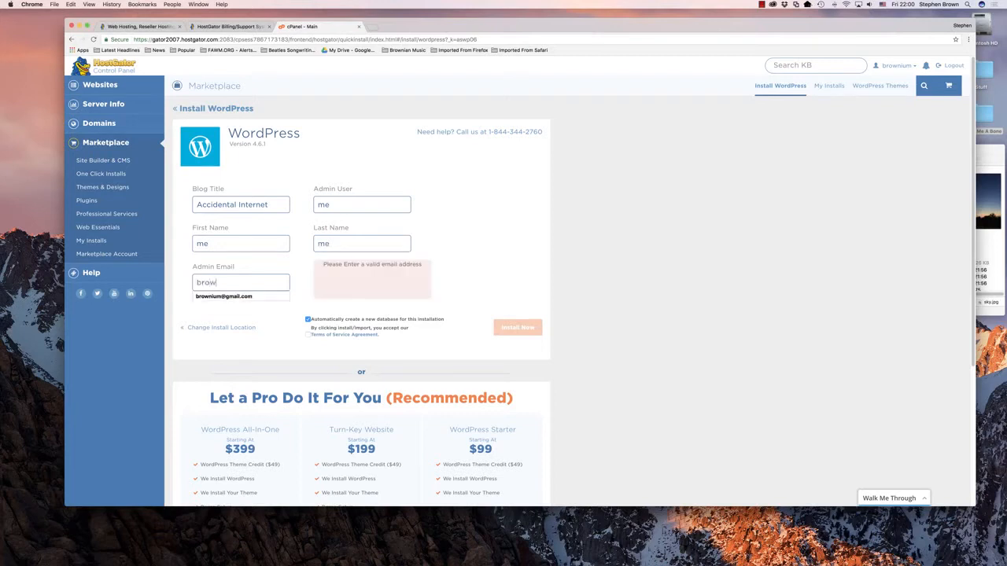
key("Down")
key("Return")
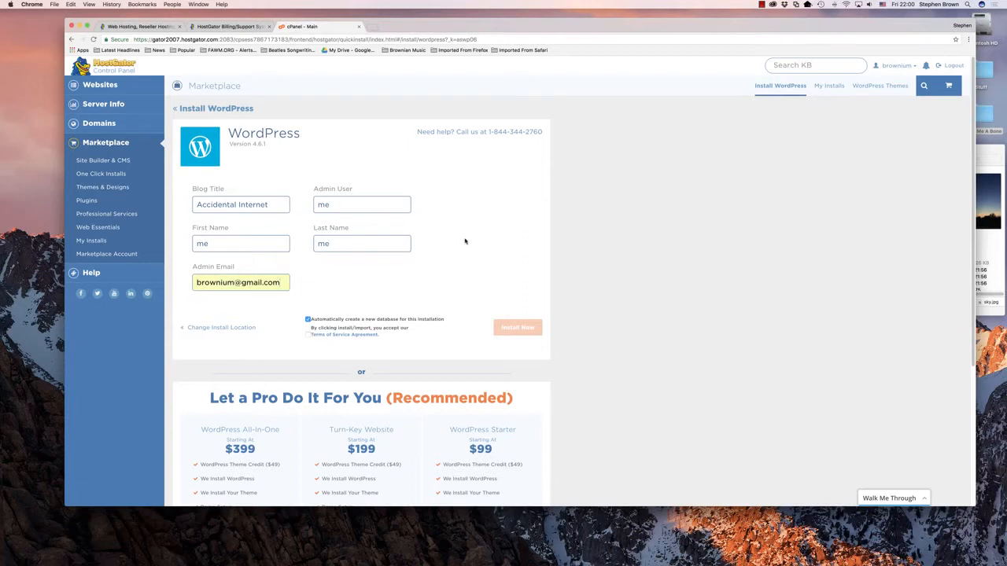
Step: Check the admin email entry, accept the Terms of Service Agreement, and start the WordPress installation
double_click(230, 283)
left_click(229, 283)
left_click(324, 281)
left_click(307, 335)
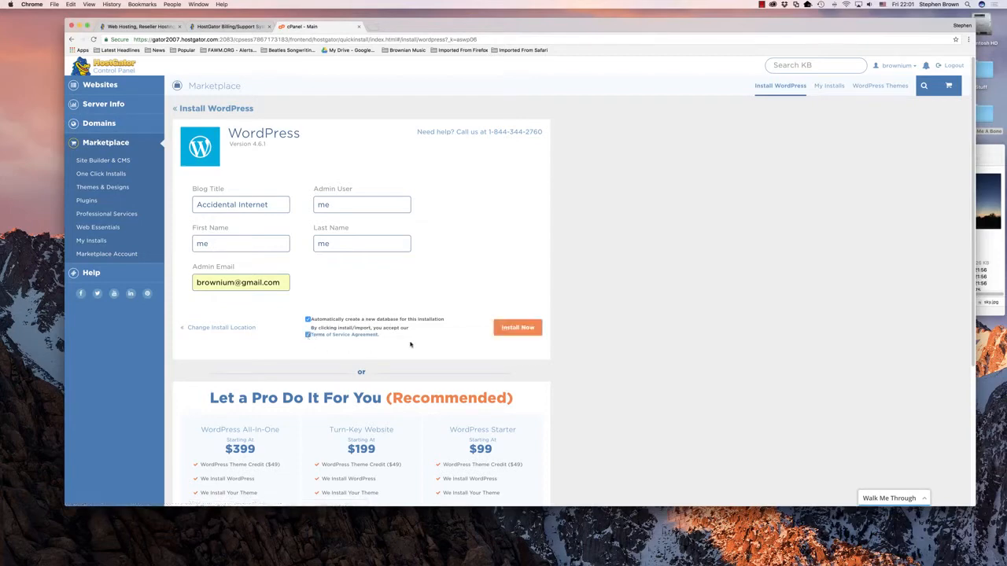
left_click(512, 330)
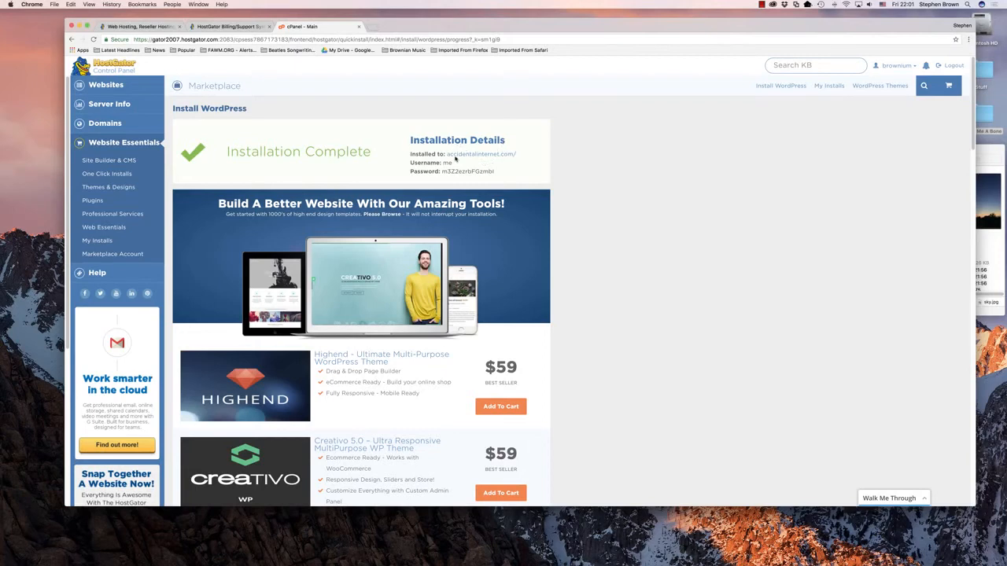
Step: Review the installation details and copy the generated WordPress password
left_click_drag(409, 154, 506, 175)
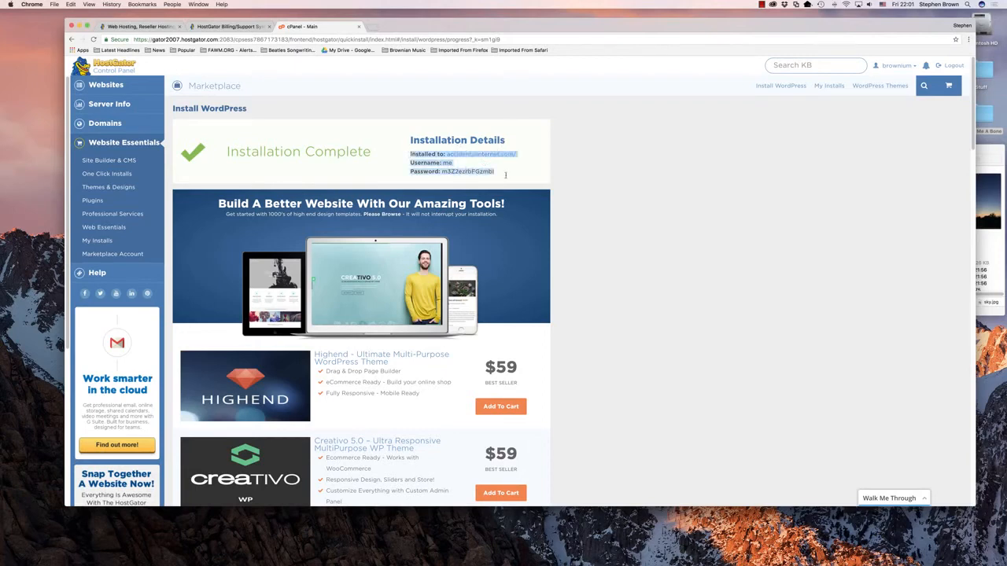
left_click(603, 180)
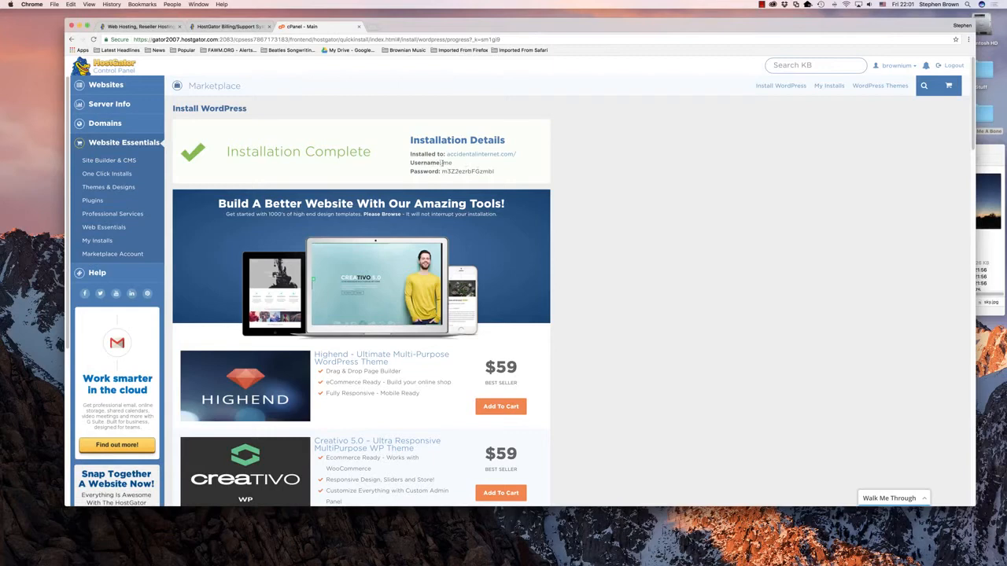
left_click_drag(441, 171, 495, 171)
key("super+c")
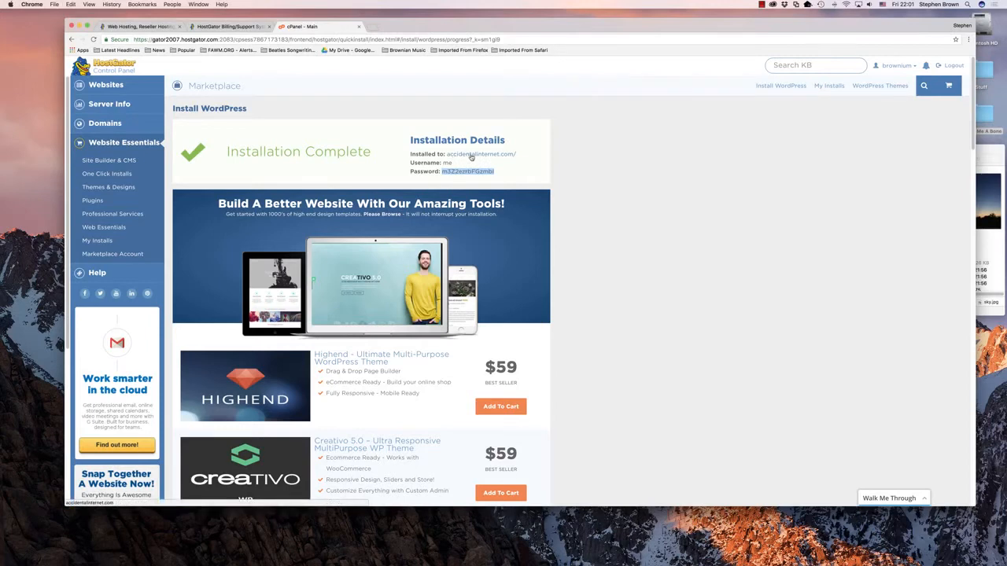
Step: Open the newly installed accidentalinternet.com site in a new browser tab and go to its WordPress admin login page
right_click(471, 156)
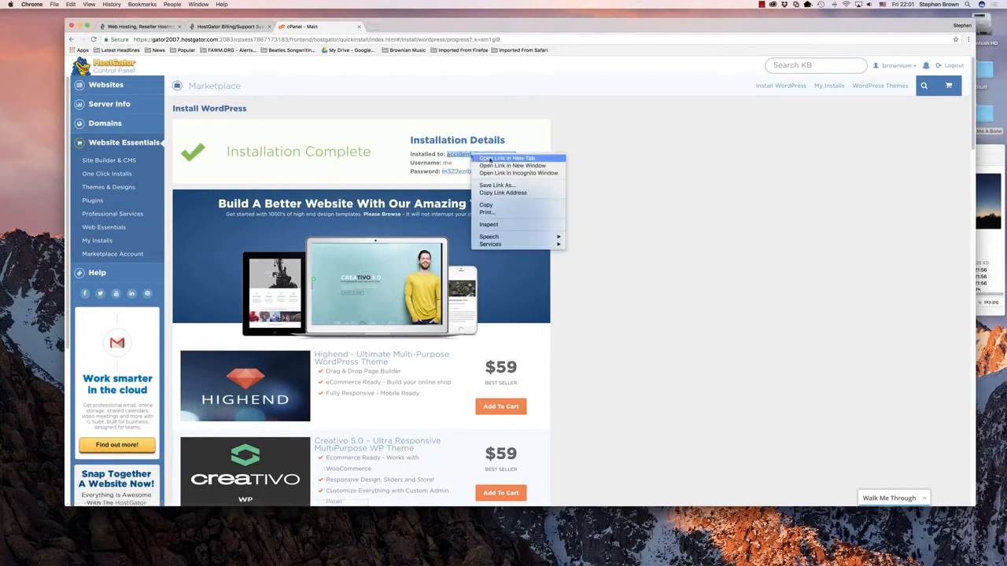
left_click(490, 159)
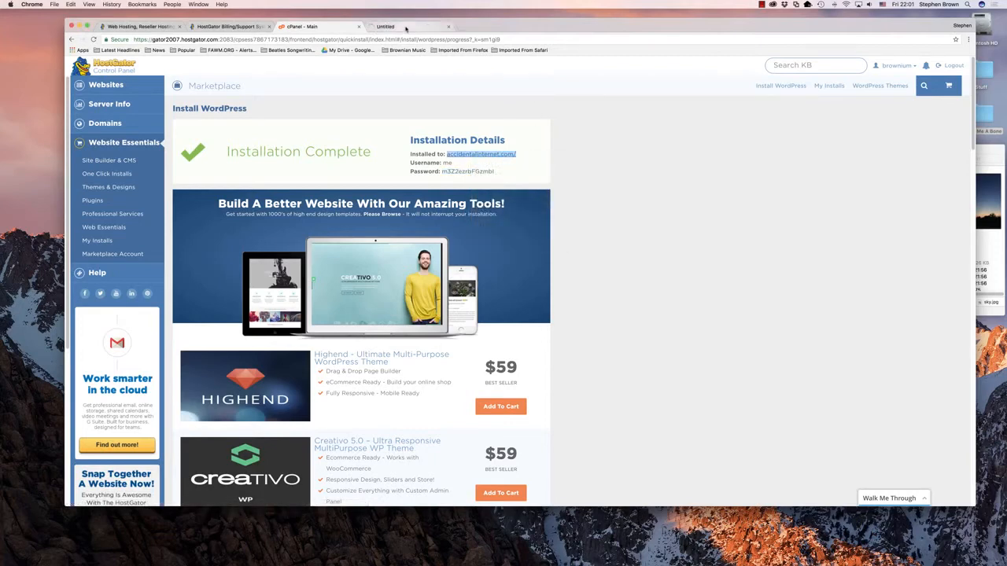
left_click(406, 28)
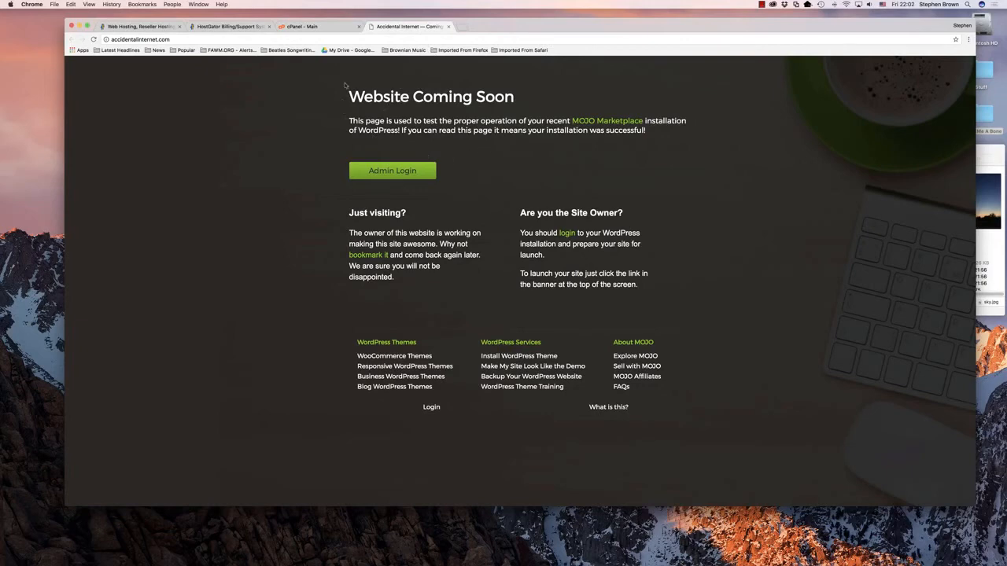
left_click(386, 175)
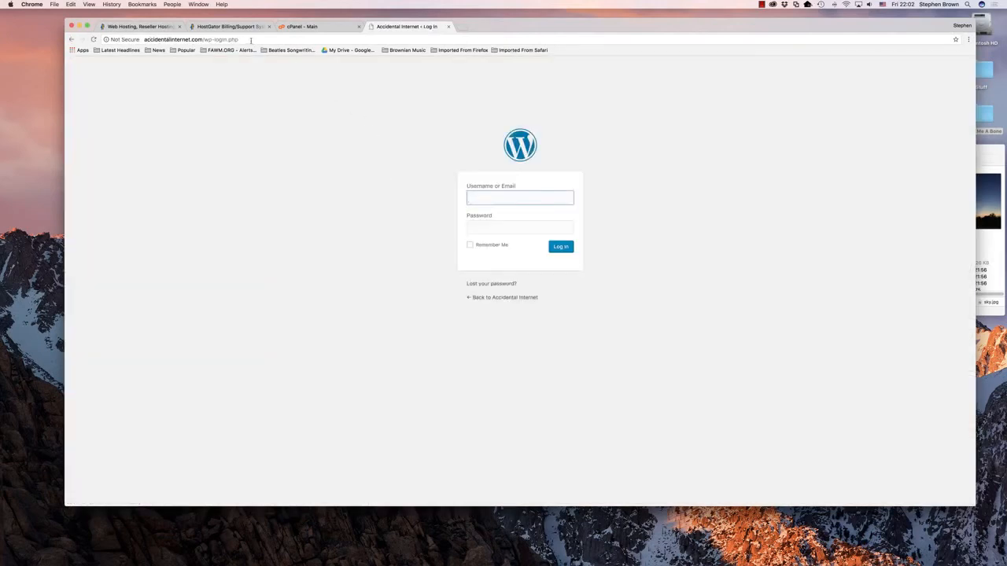
left_click(179, 39)
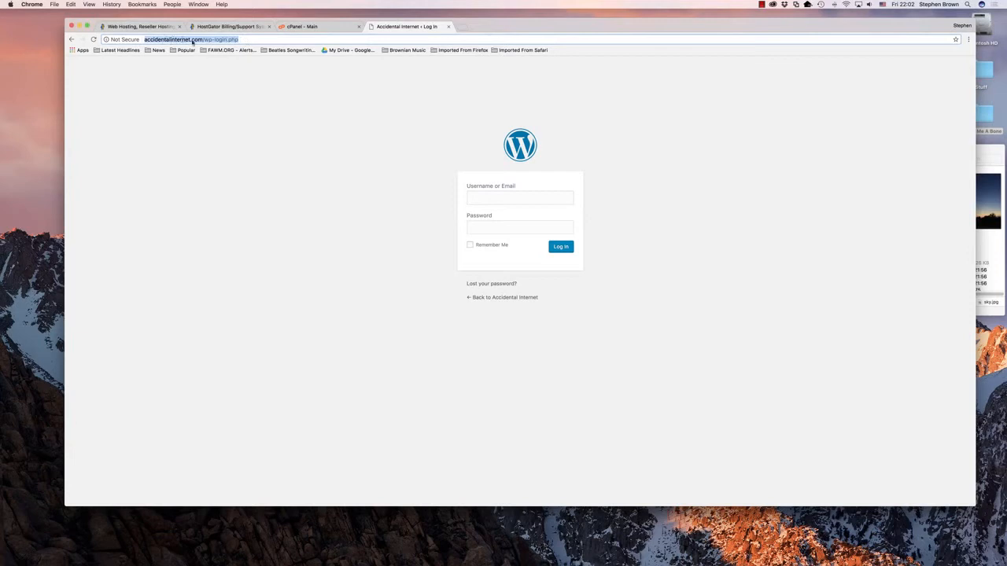
Step: Log in to WordPress as me with the copied account password and save the login in the browser
left_click(501, 196)
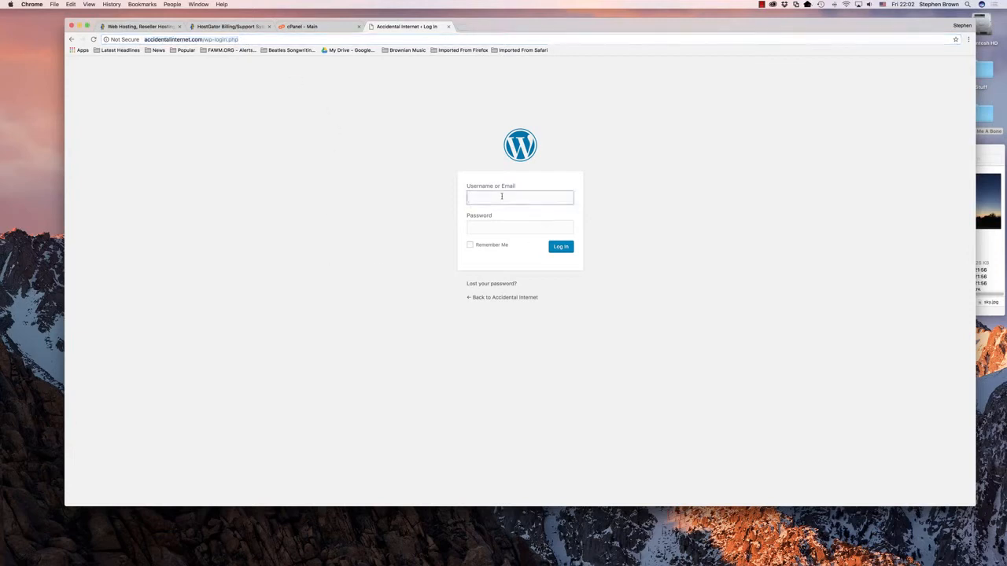
type("me")
key("Tab")
key("super+v")
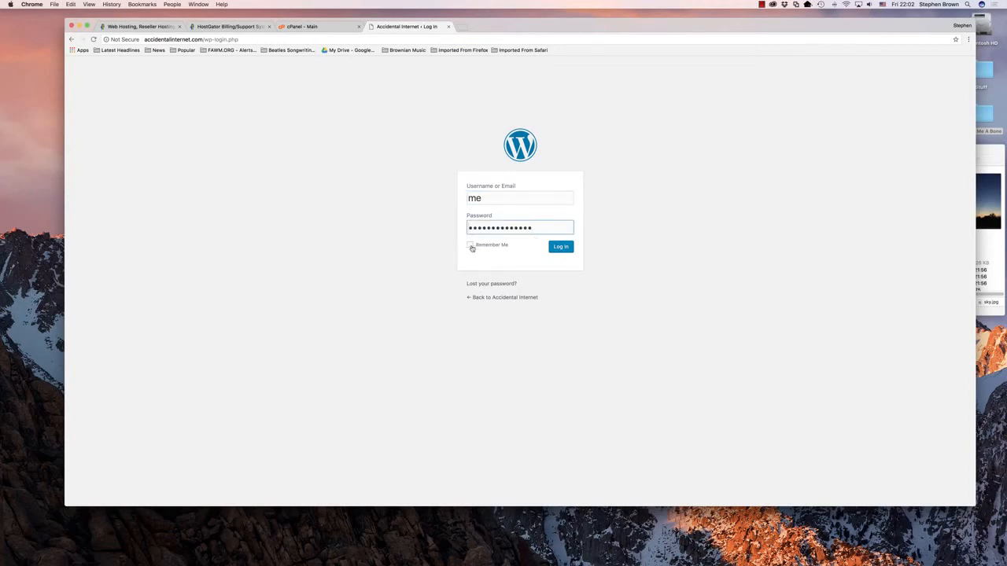
left_click(560, 248)
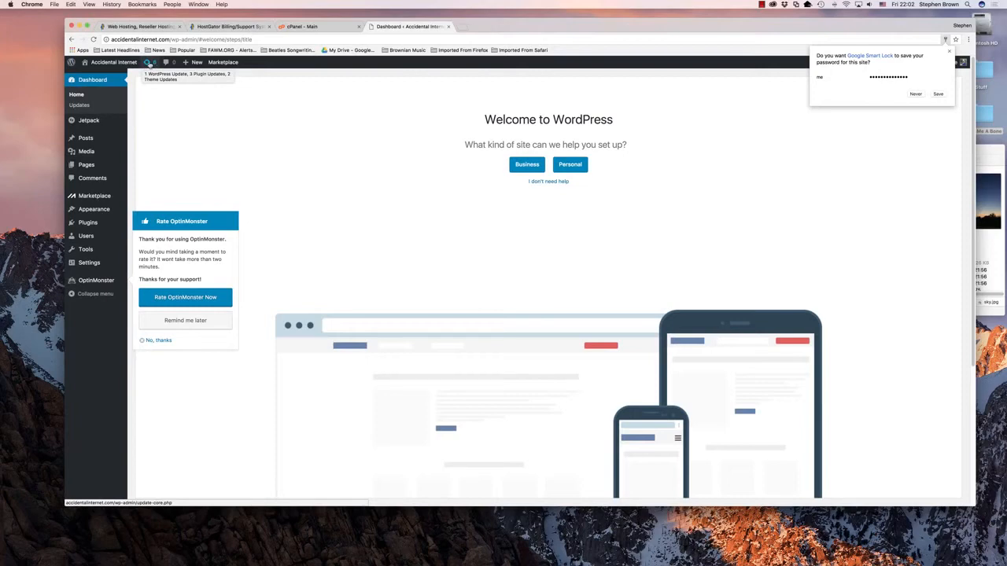
left_click(938, 95)
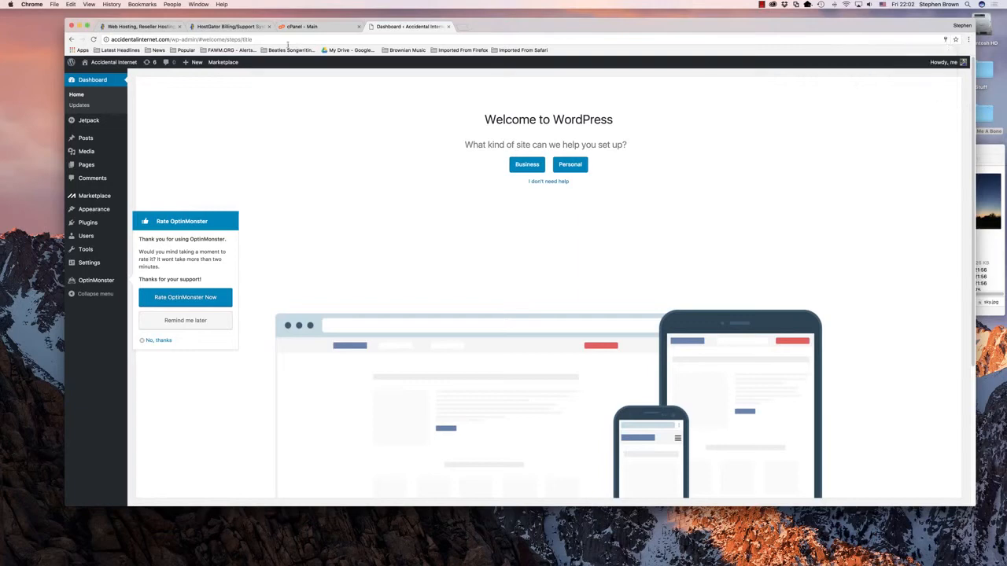
Step: Check the available WordPress updates and update the core installation to version 4.7.2
left_click(148, 62)
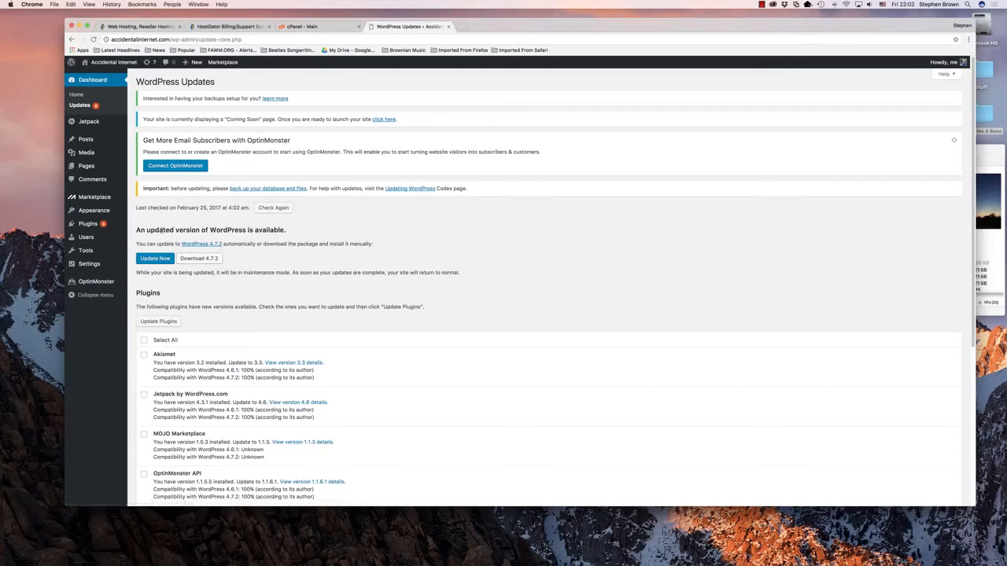
left_click_drag(138, 229, 285, 231)
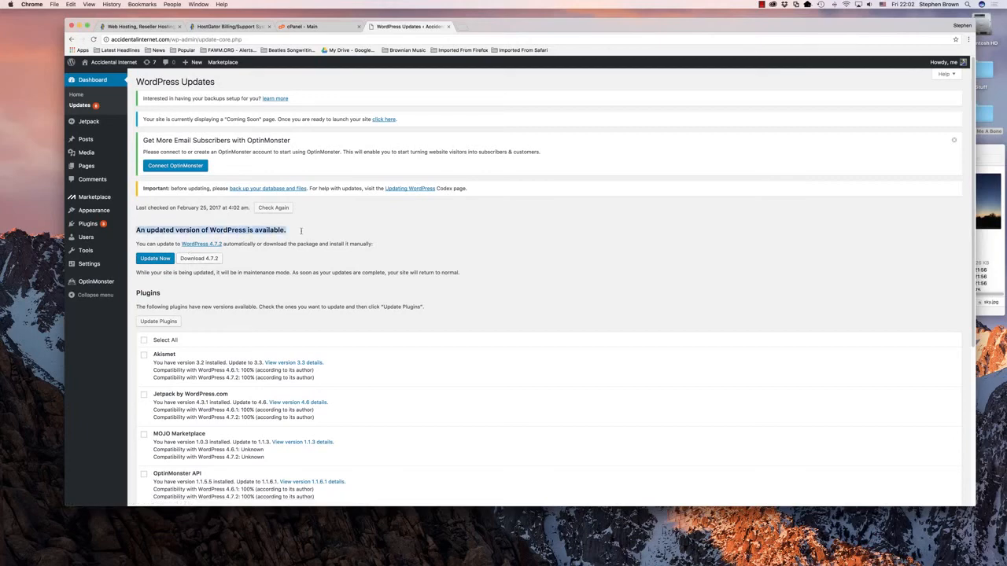
left_click(156, 260)
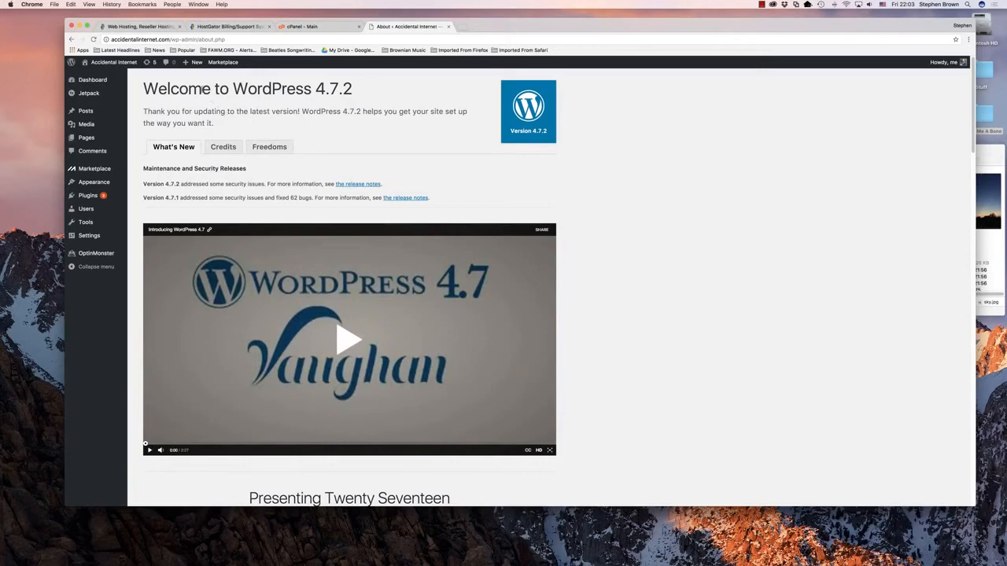
Step: Return to the WordPress updates and update all outdated plugins
left_click(147, 63)
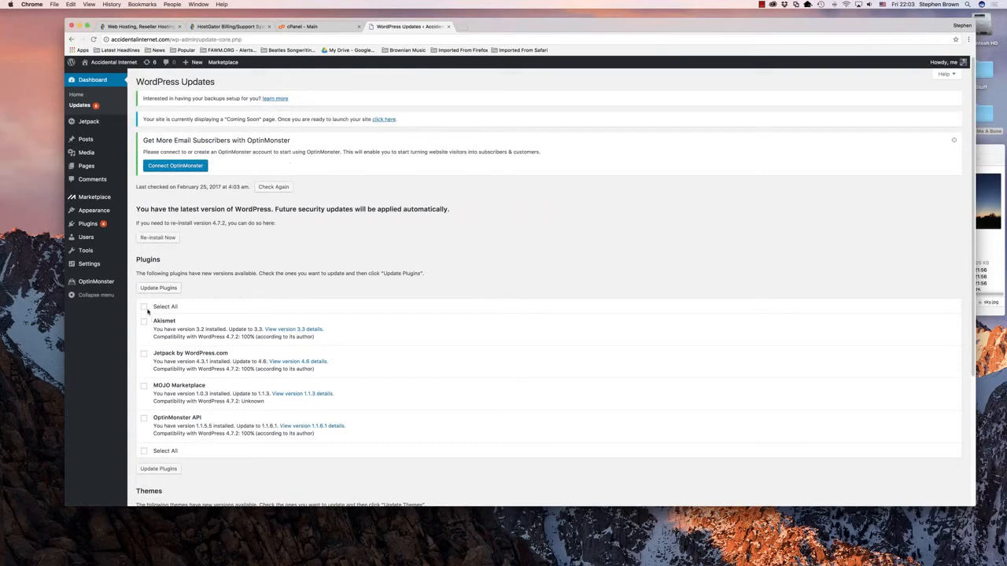
left_click(144, 307)
left_click(161, 288)
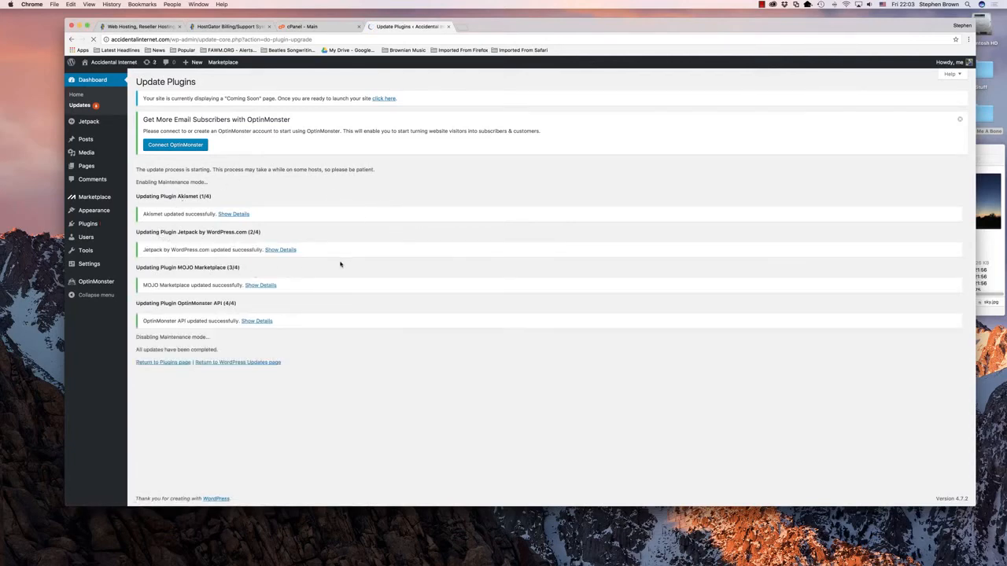
Step: Return to the updates overview and update both outdated themes, Twenty Fifteen and Twenty Fourteen
left_click(234, 362)
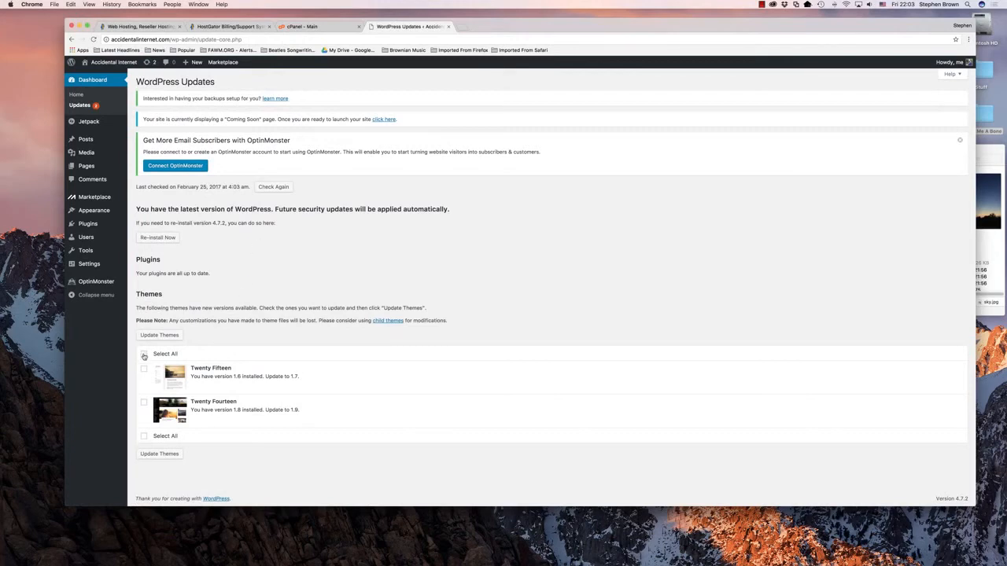
left_click(144, 355)
left_click(154, 337)
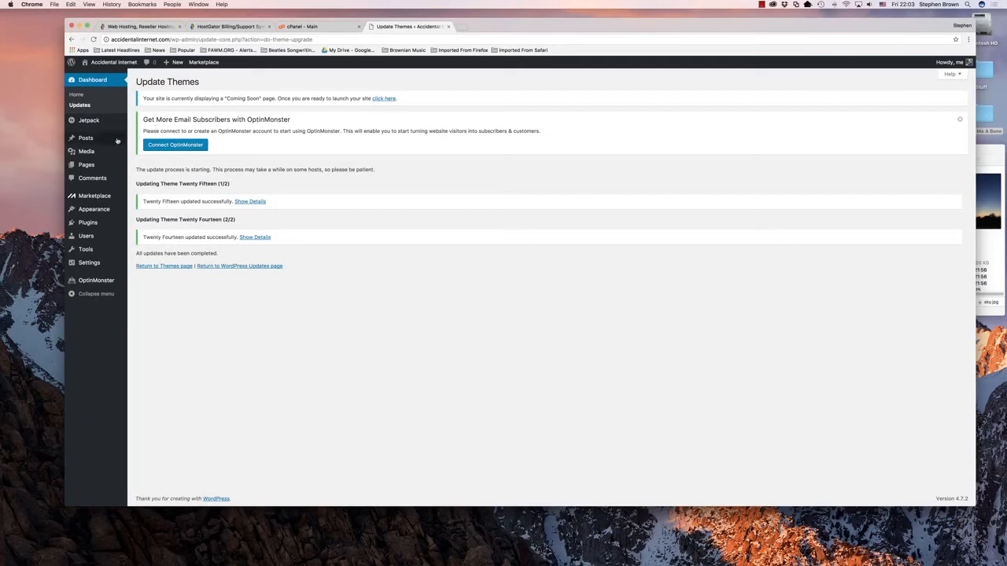
Step: Create a new post and title it Throw Me A Bone
mouse_move(82, 140)
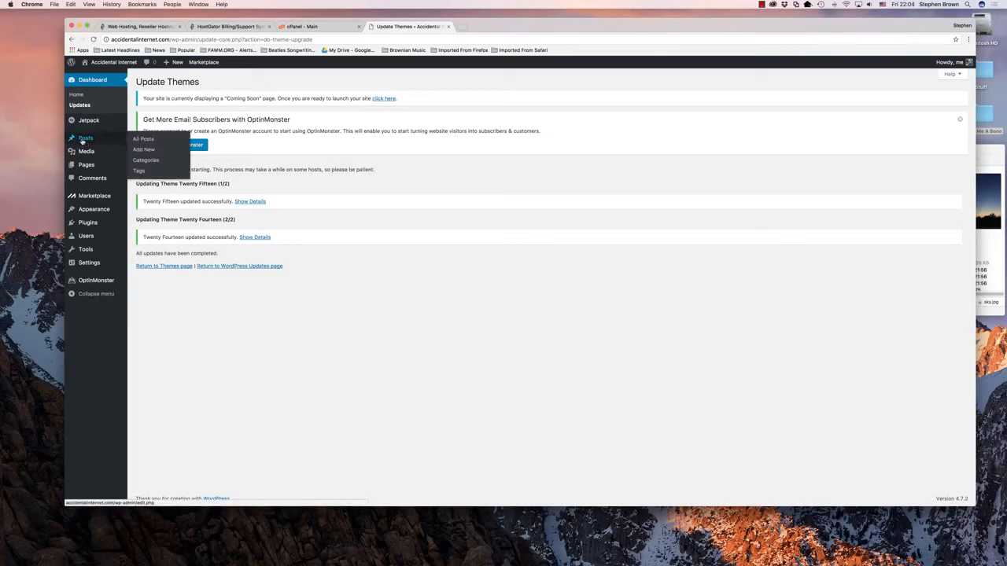
left_click(83, 140)
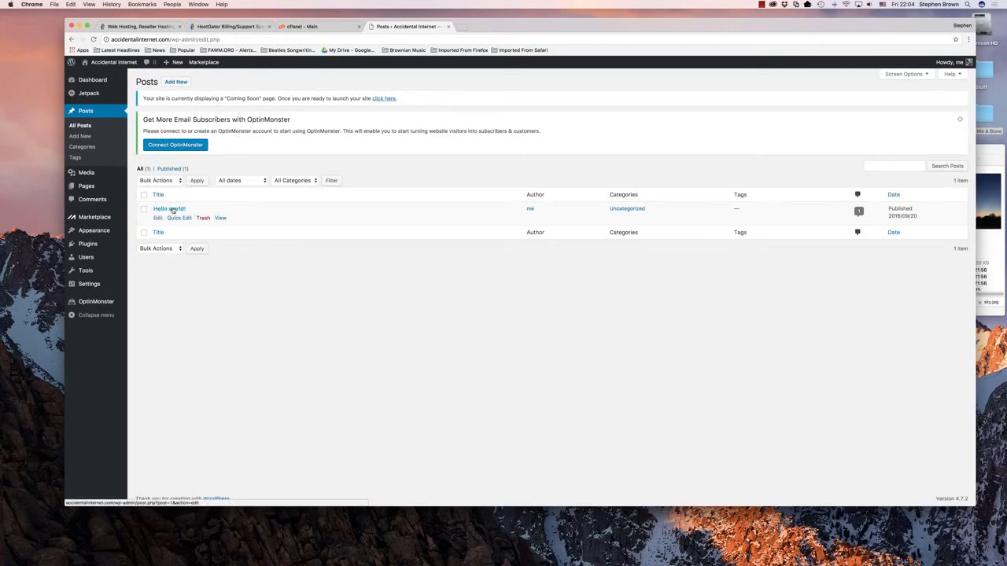
left_click(172, 83)
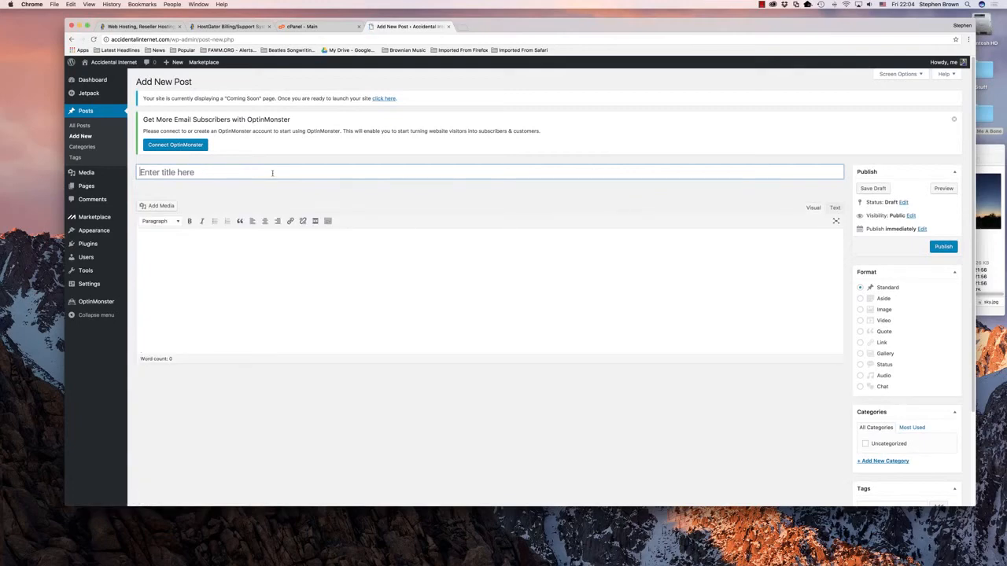
type("Throw Me A Bone")
key("Tab")
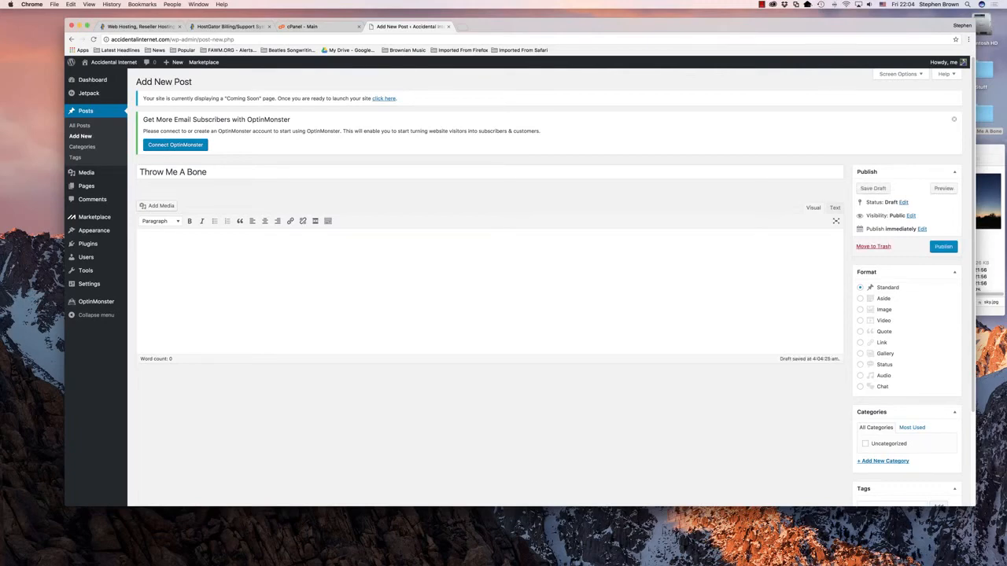
Step: Write the sentence "This song is called Throw Me A Bone" in the post body
type("This song is called Throw Me A Bone")
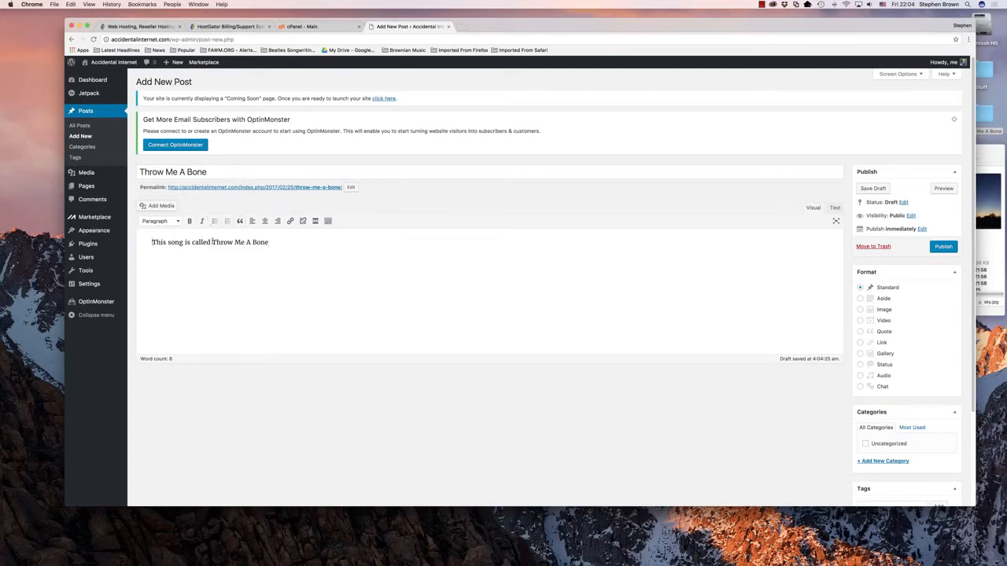
Step: Italicize the song title Throw Me A Bone in the body text and make the word This bold
left_click_drag(212, 242, 269, 242)
left_click(201, 221)
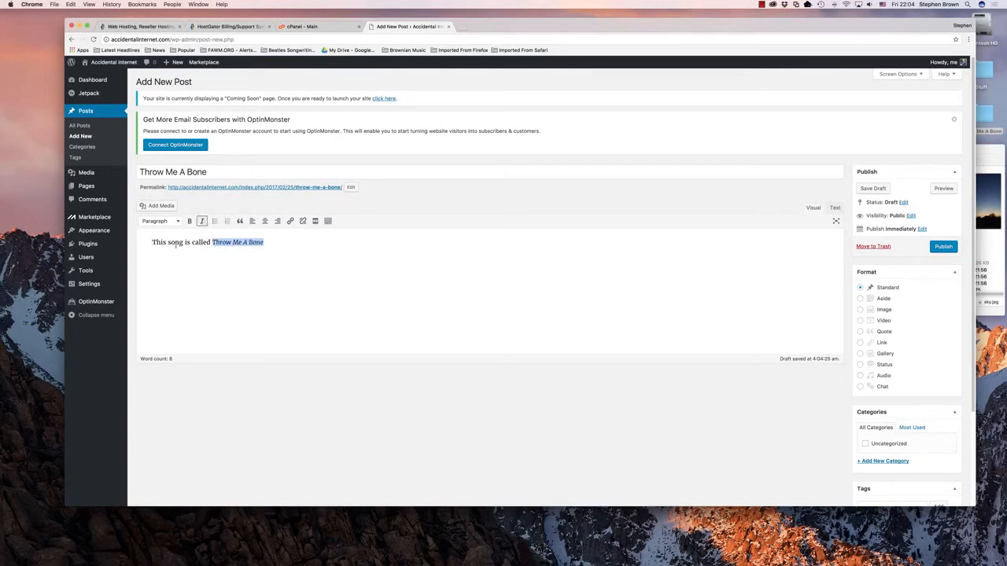
left_click_drag(151, 242, 165, 243)
left_click(190, 221)
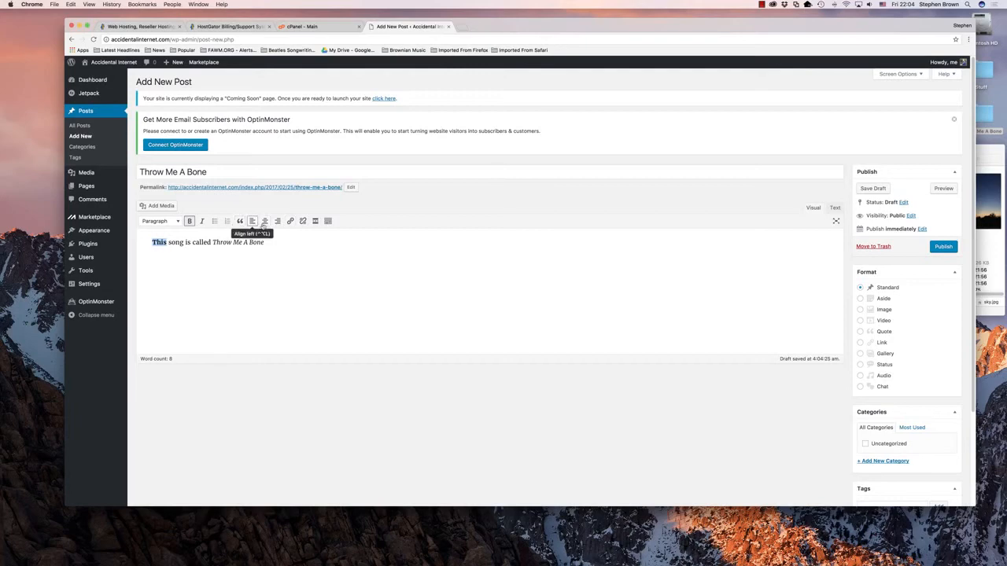
Step: Insert an empty line above the sentence in the post body
left_click(289, 271)
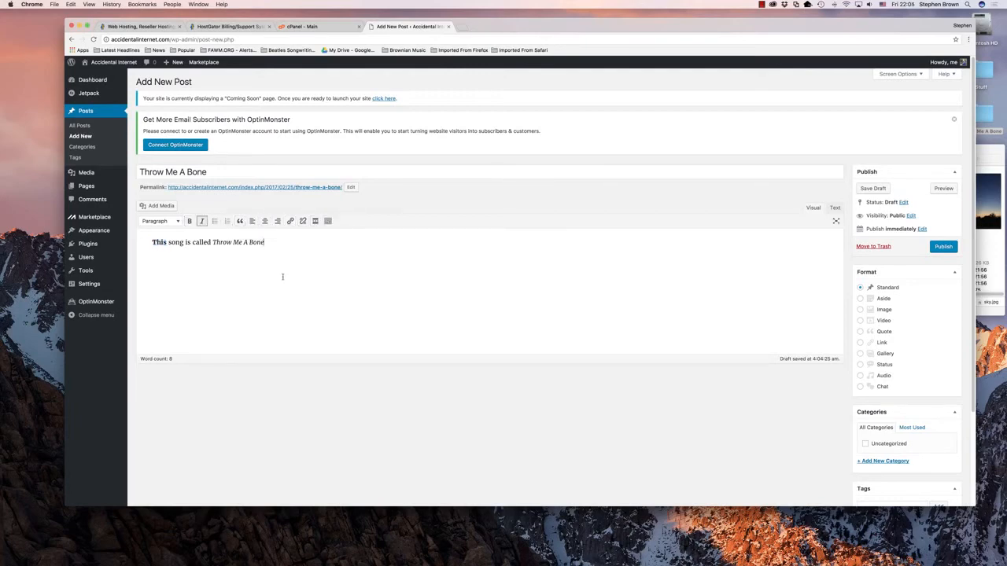
left_click(150, 244)
key("Return")
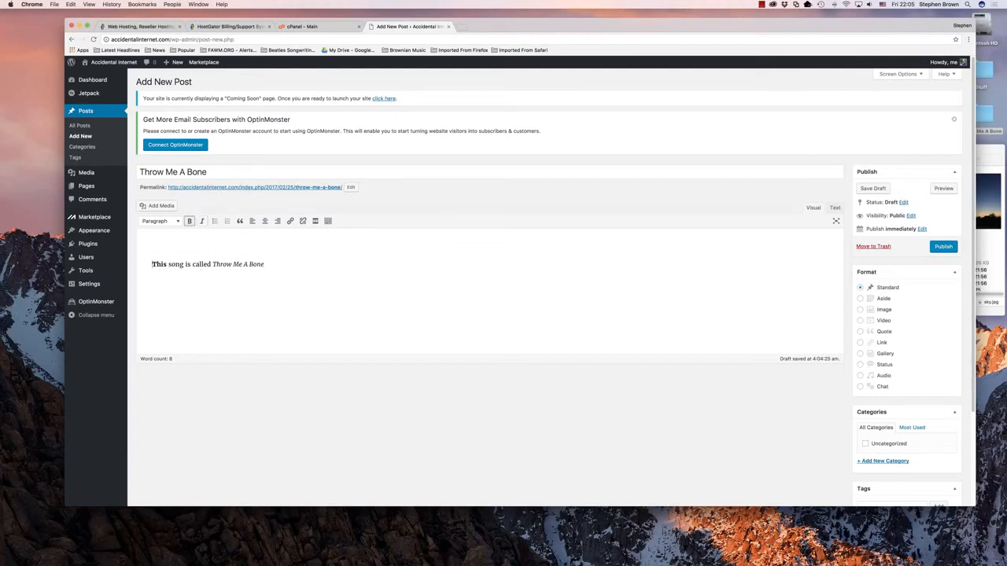
Step: Upload sky.jpg from the Throw Me A Bone folder and insert it at medium size above the sentence
left_click(156, 207)
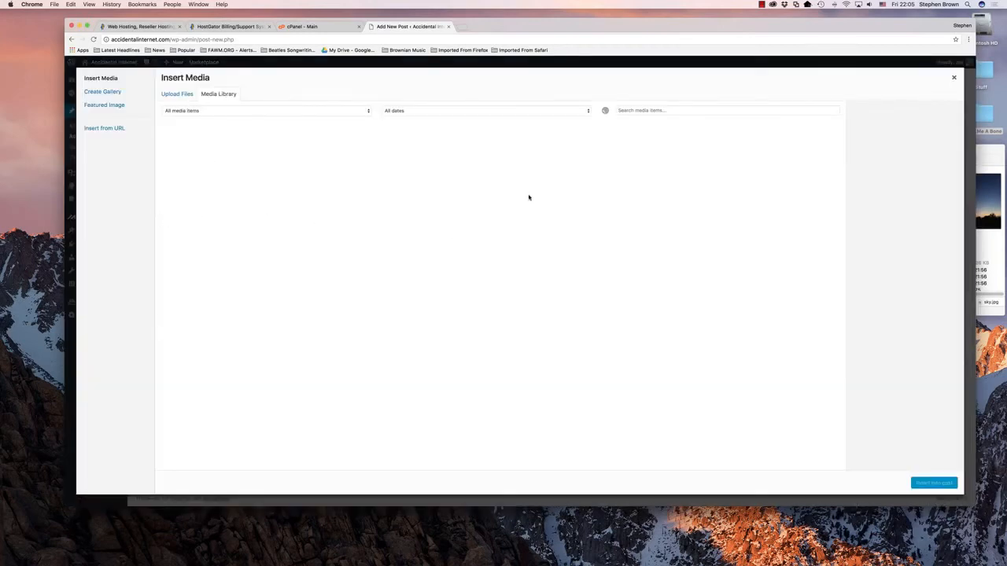
left_click(177, 96)
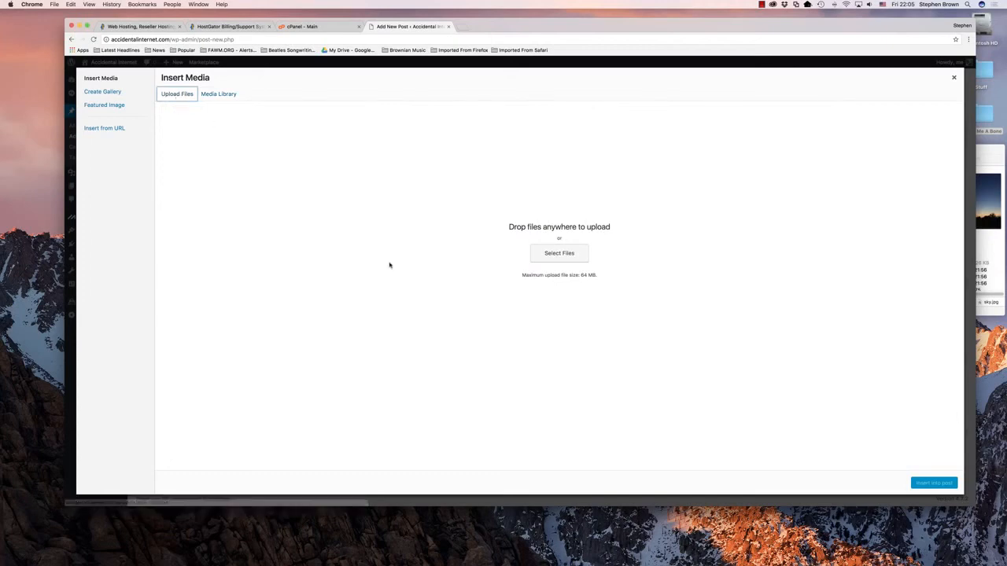
left_click(561, 253)
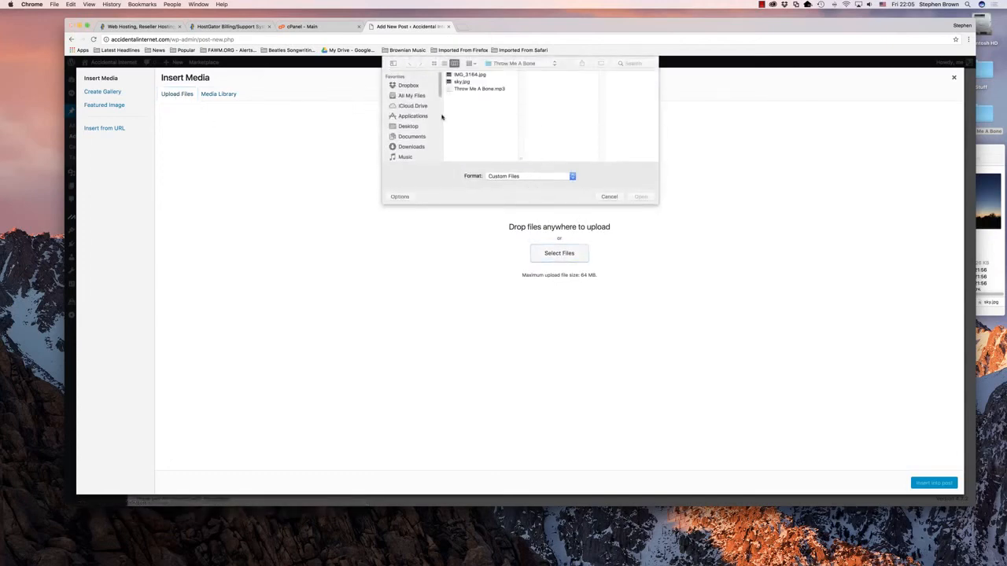
left_click(608, 196)
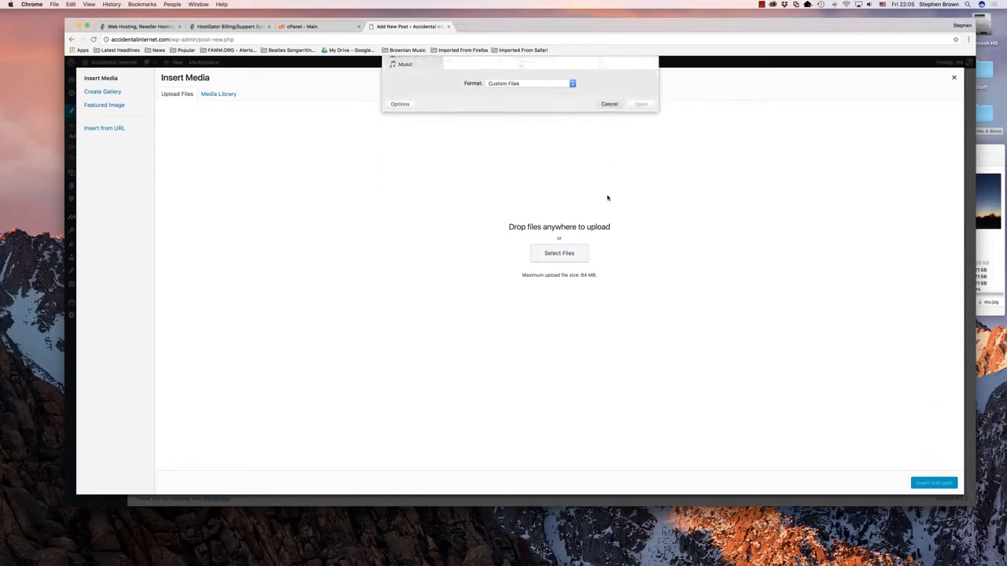
left_click(983, 151)
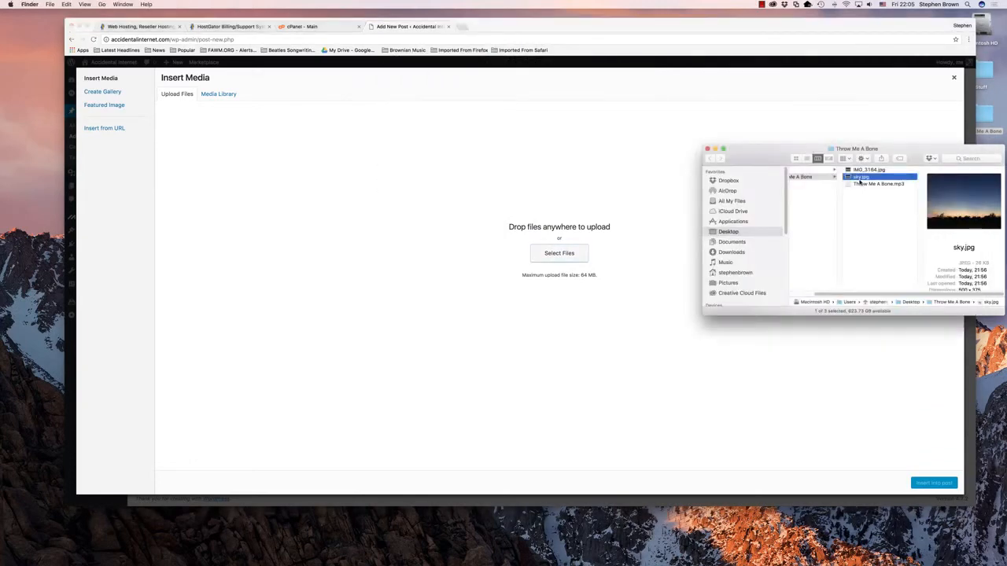
left_click_drag(858, 179, 519, 249)
left_click_drag(517, 244, 516, 243)
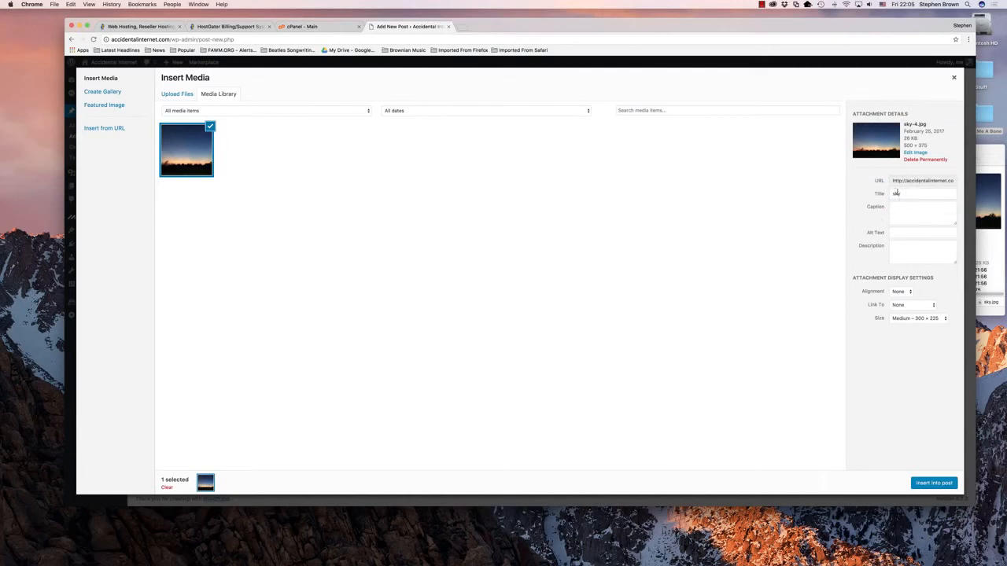
double_click(893, 194)
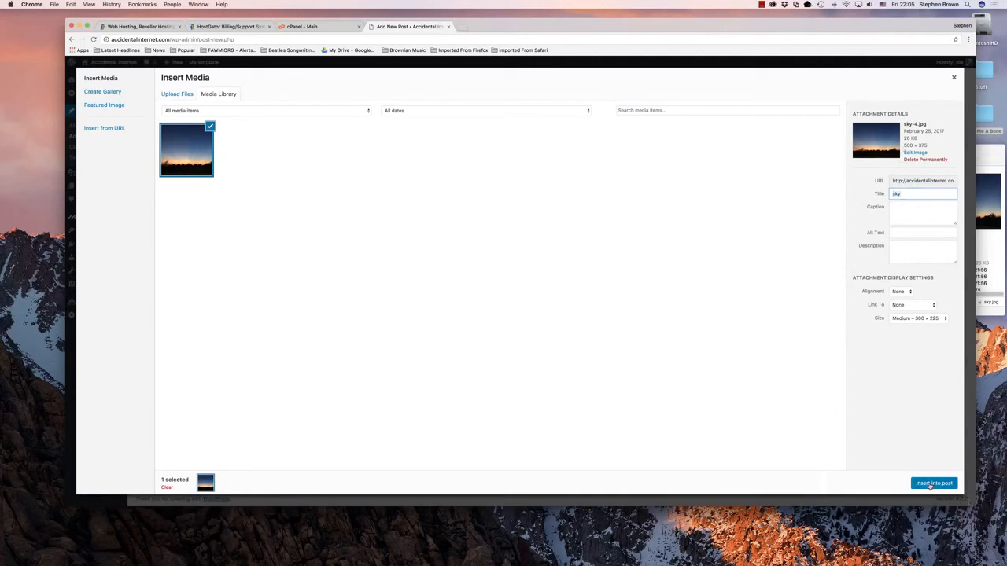
left_click(931, 484)
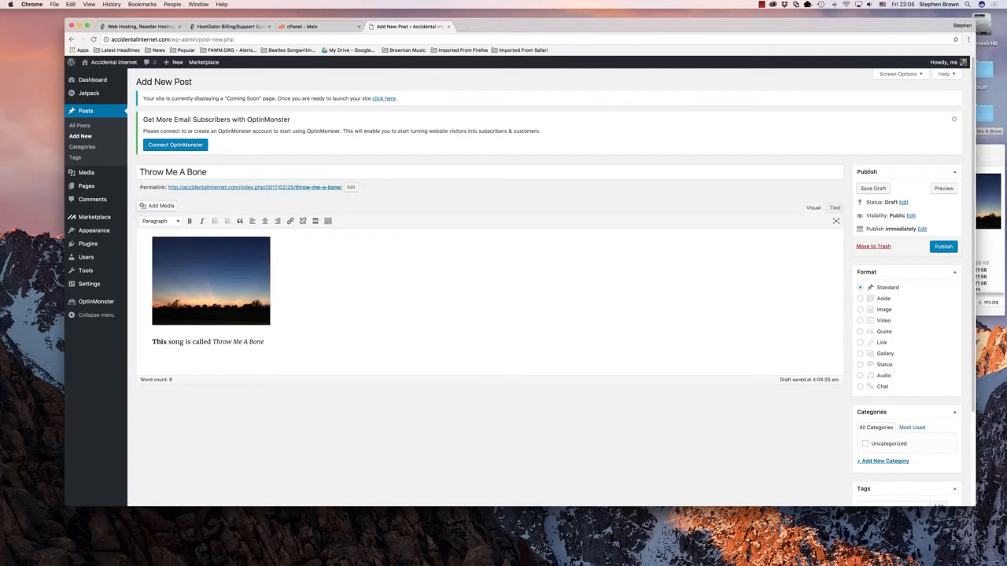
Step: Upload Throw Me A Bone.mp3 from the Throw Me A Bone folder and embed it as a media player below the sentence
left_click(264, 345)
key("Return")
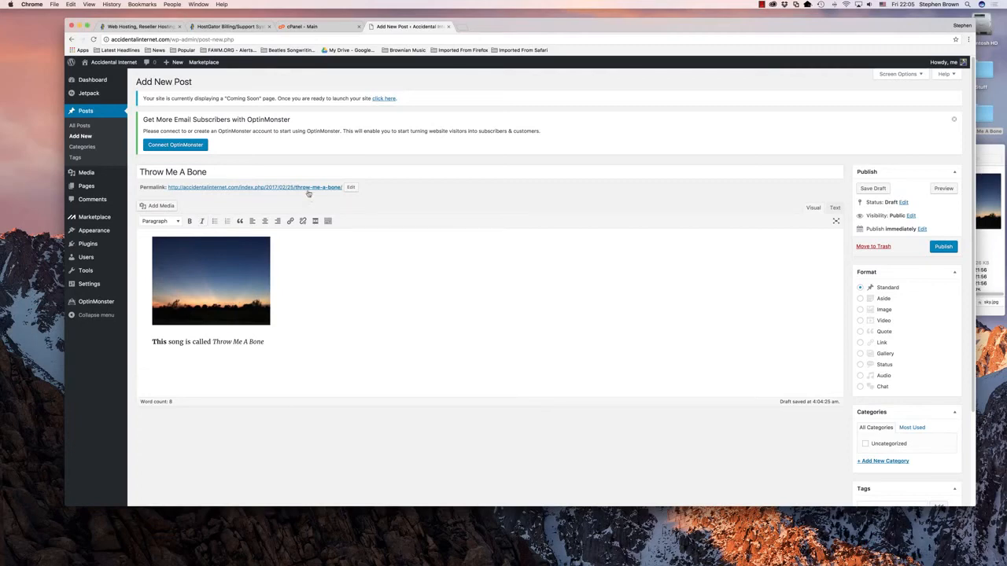
left_click(161, 206)
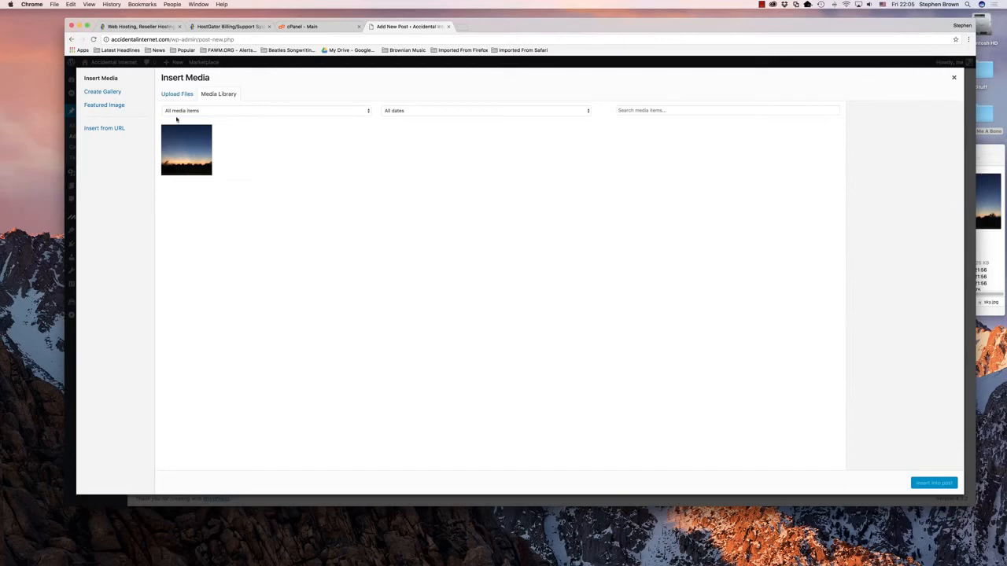
left_click(178, 95)
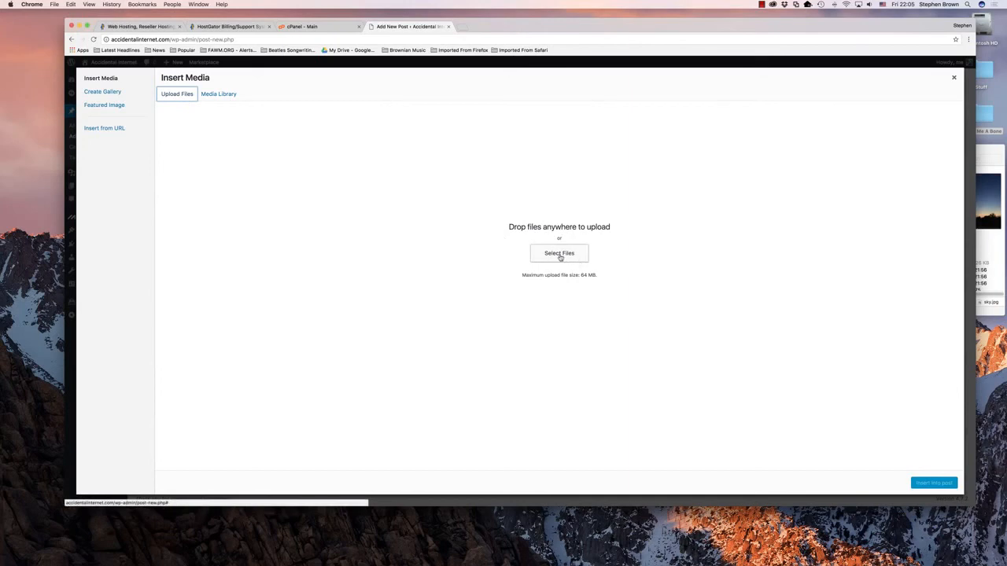
left_click(559, 254)
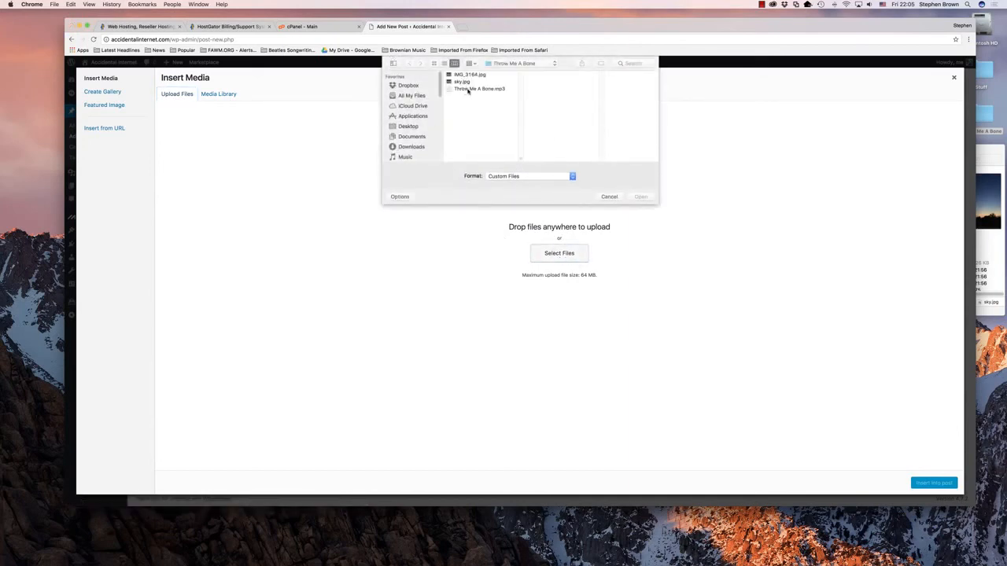
left_click(468, 89)
left_click(640, 197)
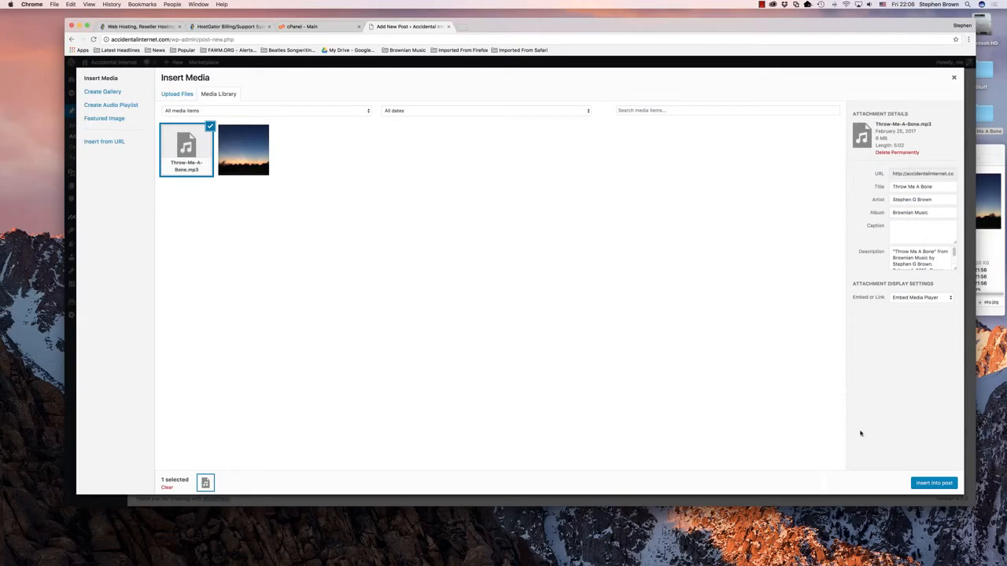
left_click(932, 483)
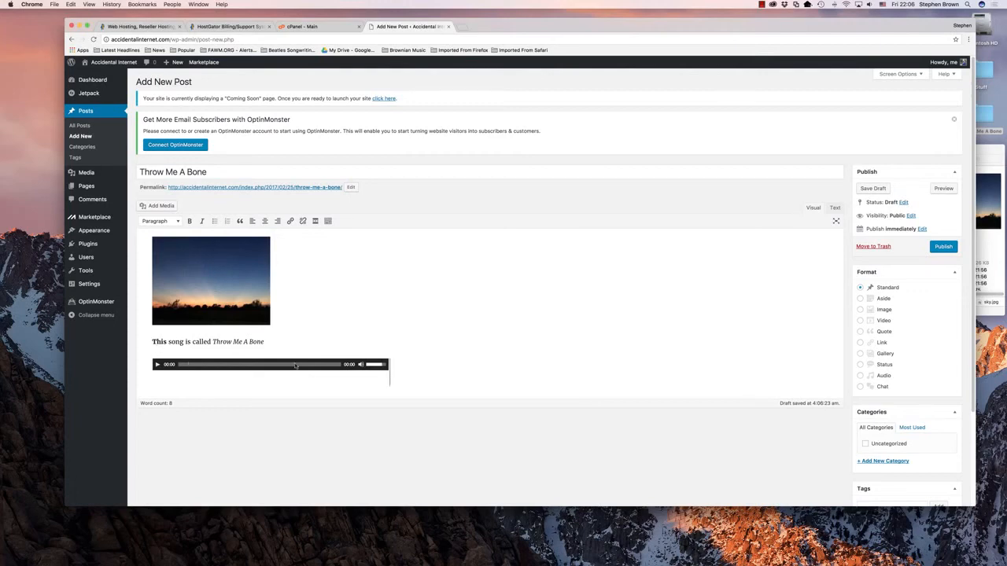
Step: Add the line "We can add more text" below the audio player and preview the post
key("Return")
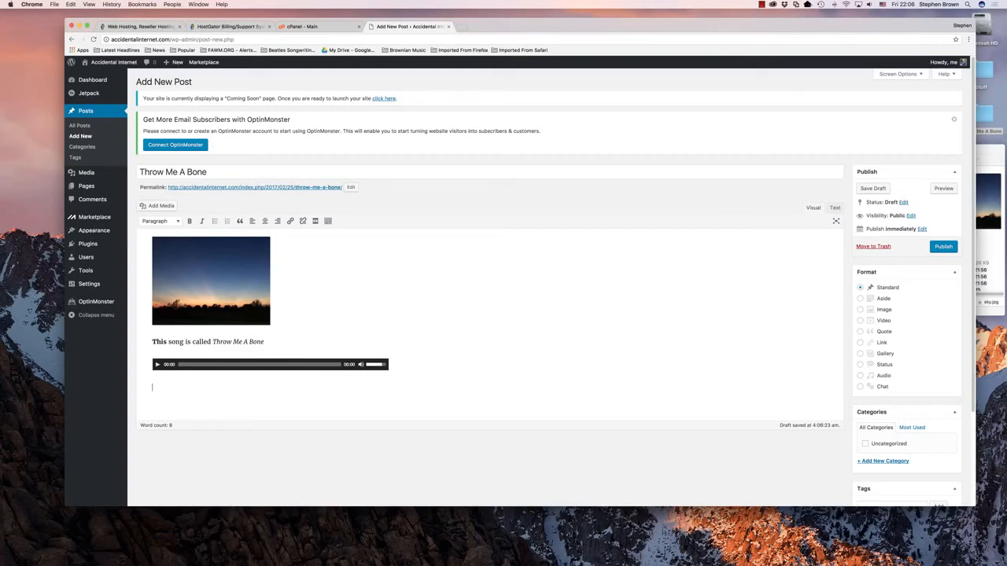
type("We can add more text")
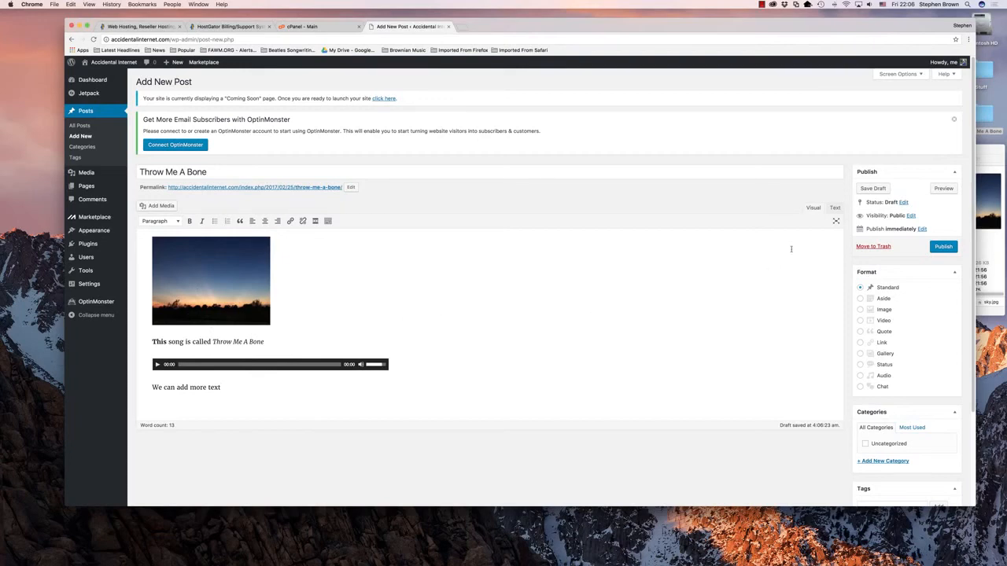
left_click(944, 189)
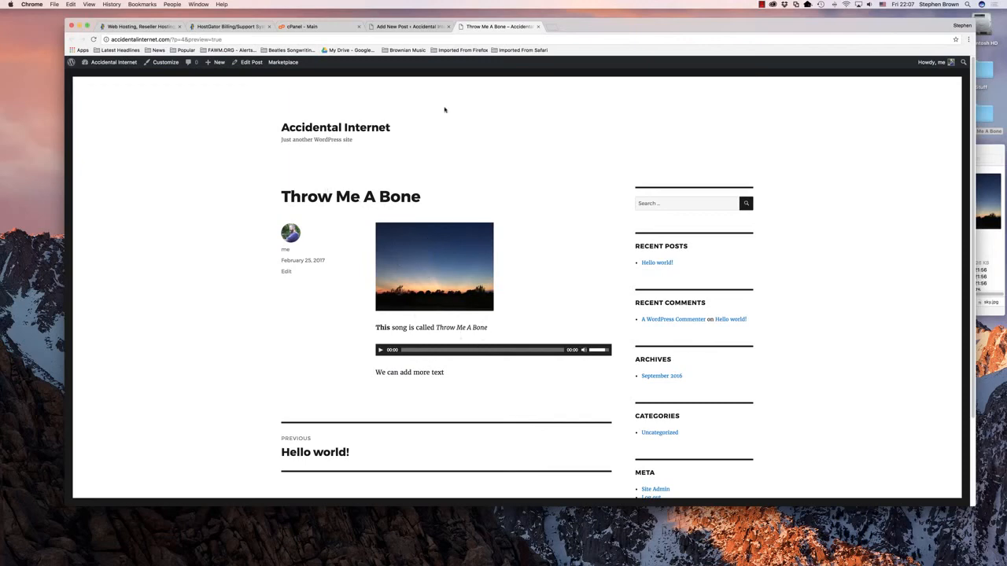
Step: Return to the post editor and enlarge the sky image proportionally to about the width of the audio player
left_click(411, 26)
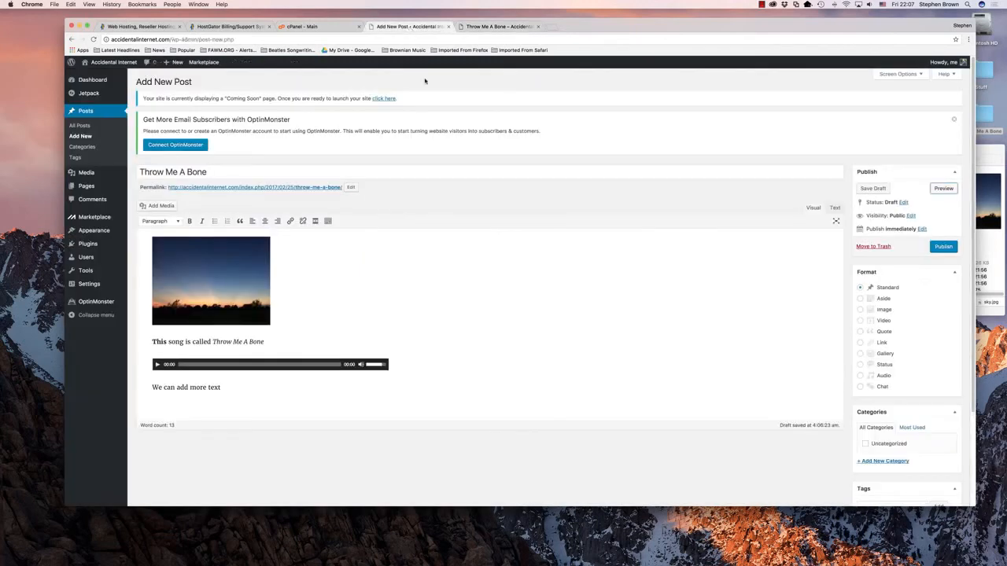
left_click(242, 303)
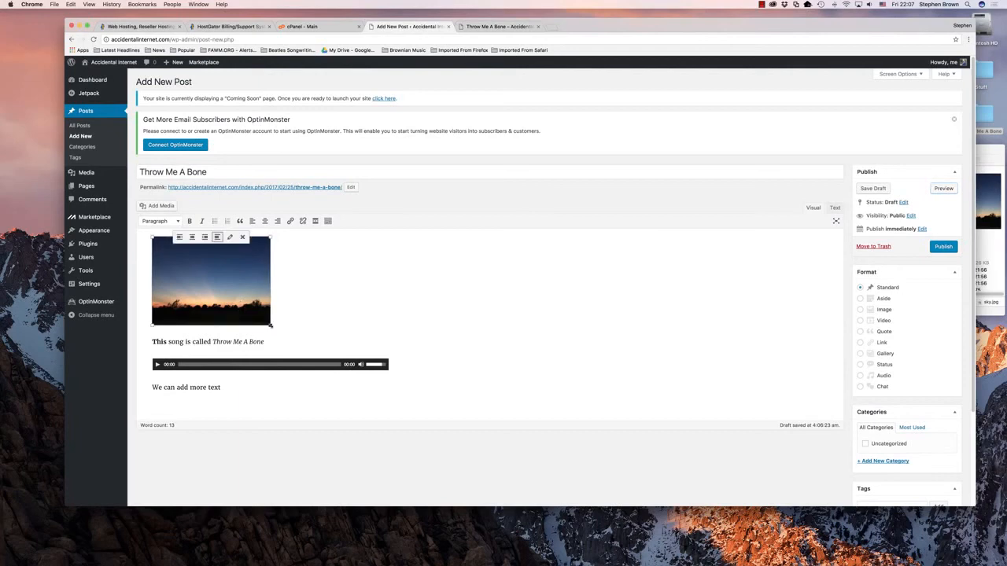
left_click_drag(271, 324, 388, 378)
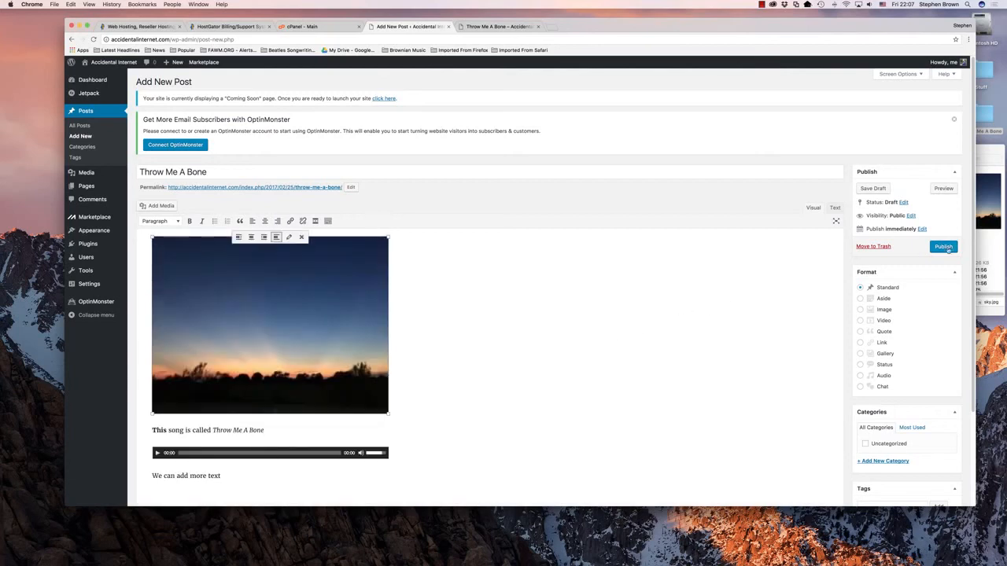
Step: Replace the outdated preview with a new one, review the post with the enlarged image, and close the preview
left_click(503, 27)
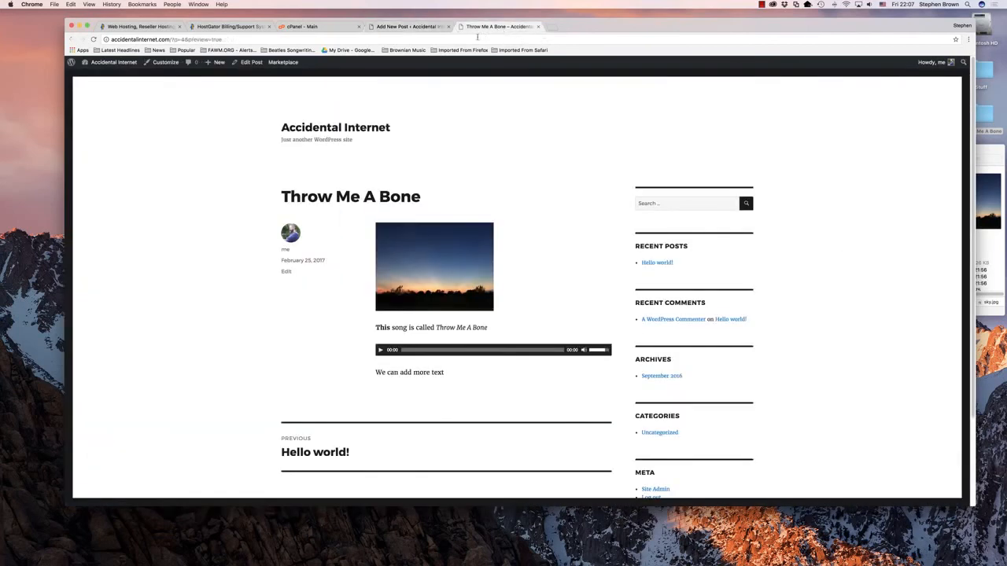
left_click(94, 39)
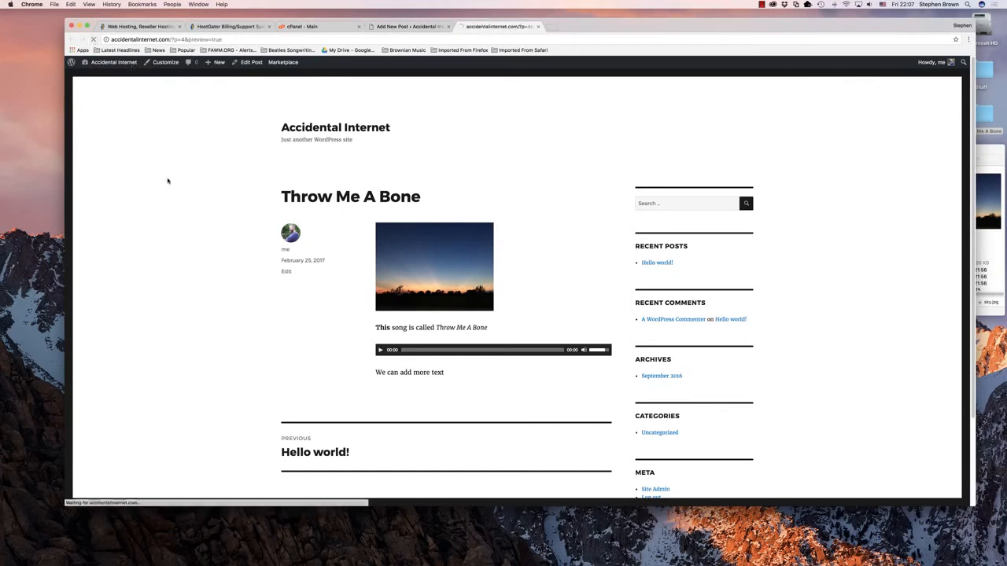
left_click(538, 27)
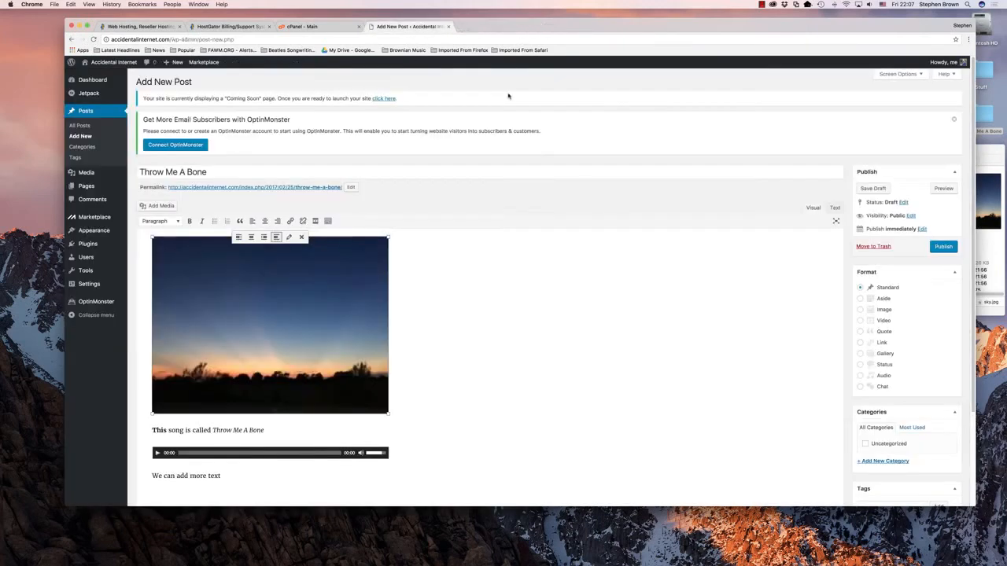
left_click(943, 190)
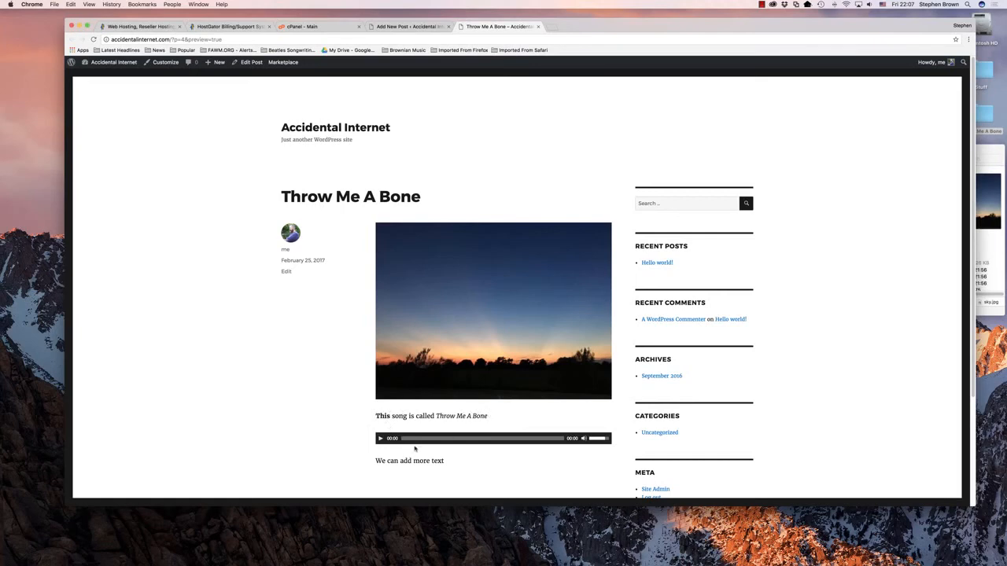
scroll(324, 411, "down", 3)
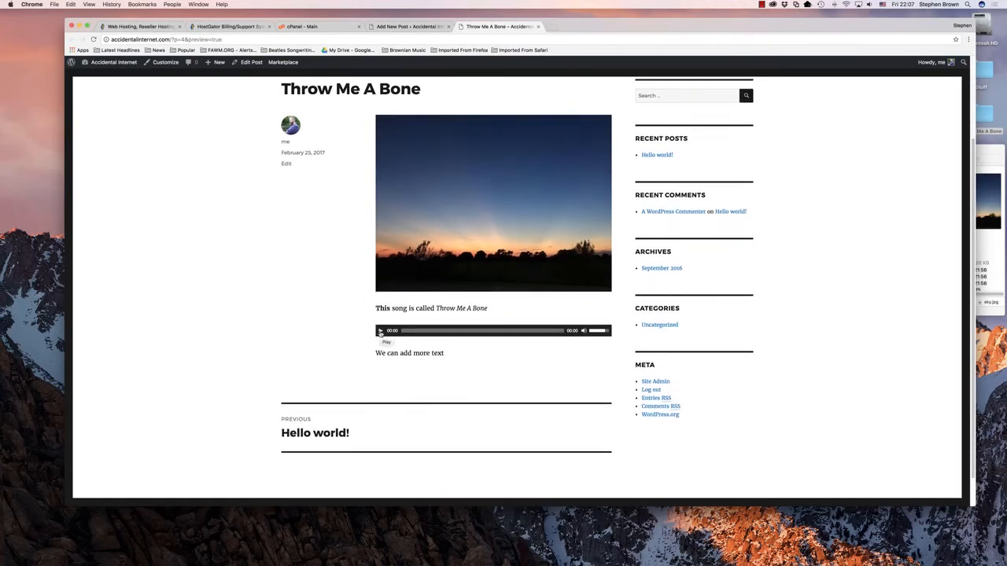
scroll(333, 330, "down", 1)
scroll(312, 326, "up", 4)
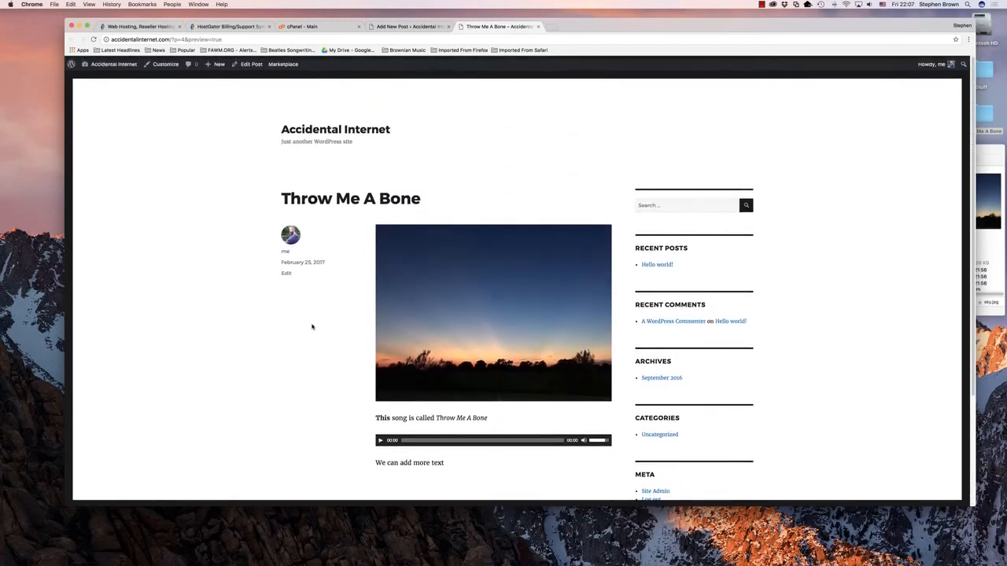
left_click(538, 27)
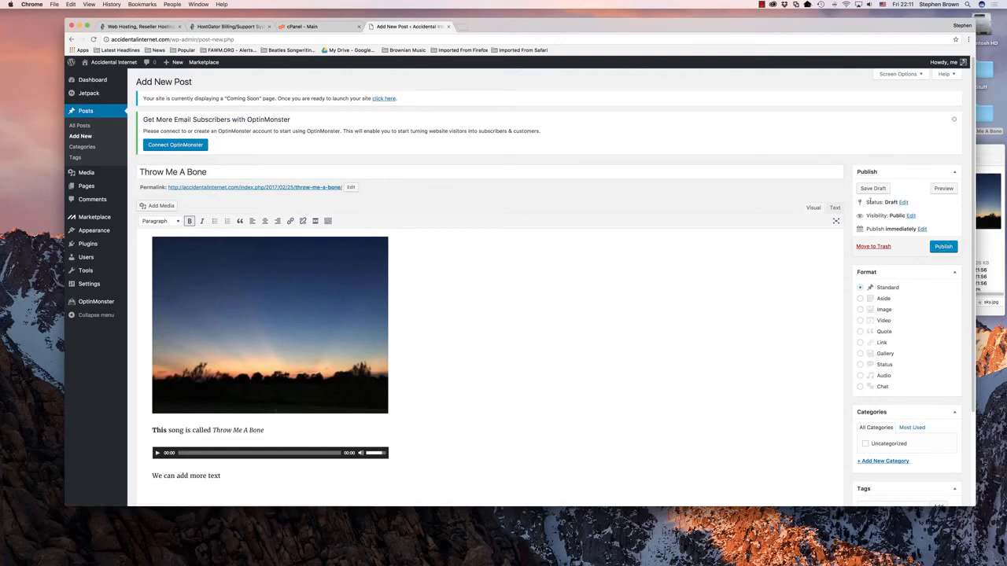
left_click(921, 230)
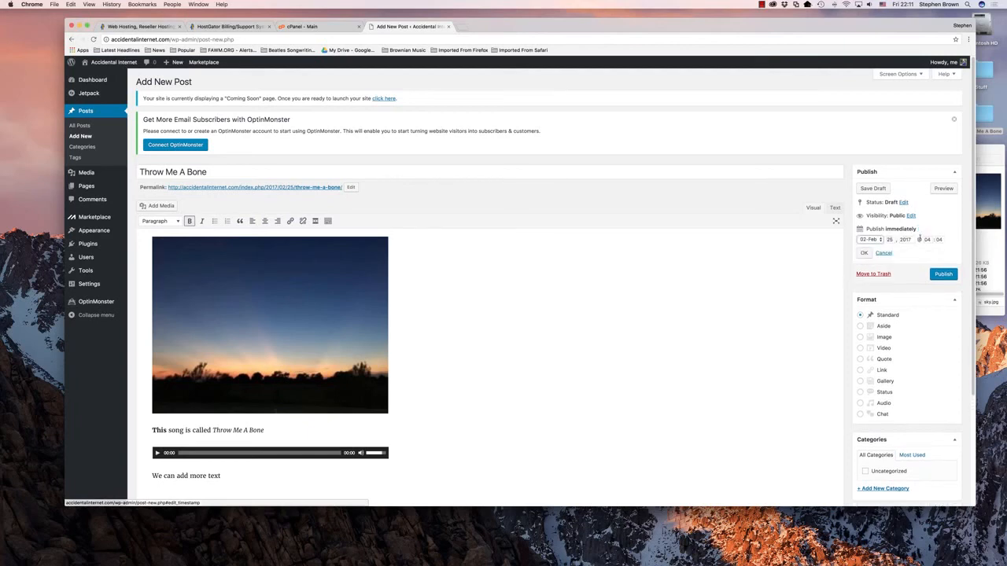
left_click(881, 239)
left_click(865, 239)
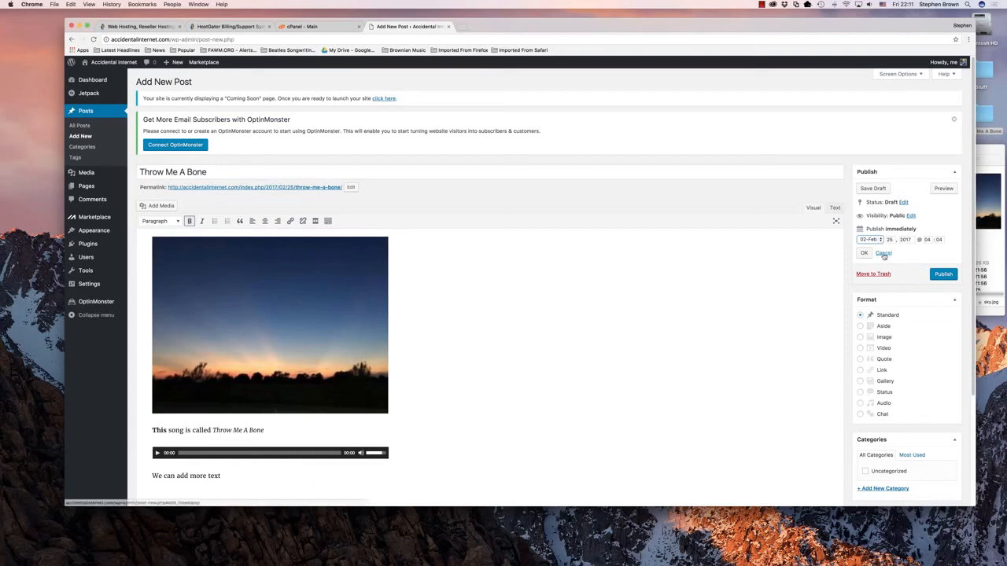
left_click(883, 253)
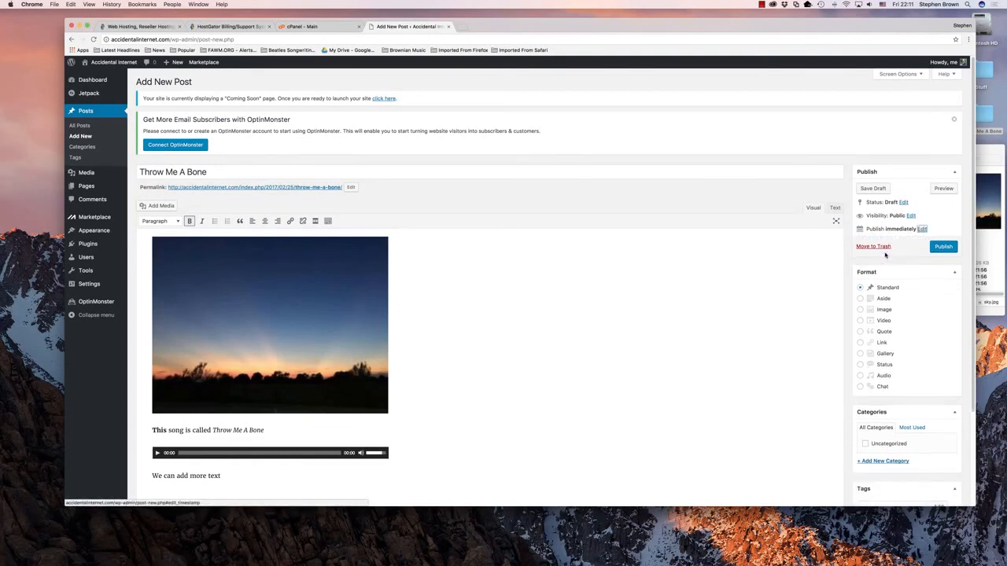
Step: Publish the Throw Me A Bone post immediately and check its publication status
left_click(941, 247)
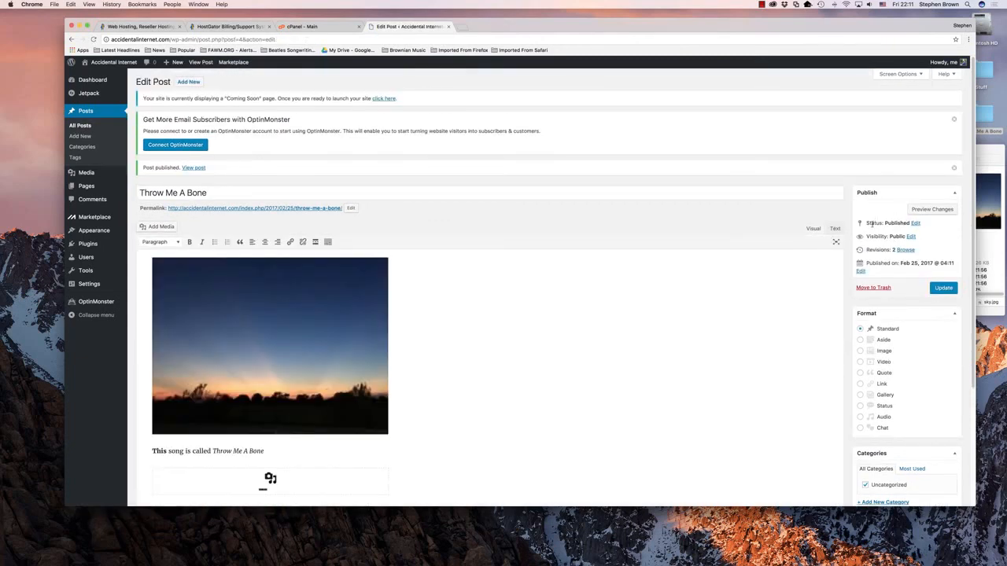
left_click_drag(865, 223, 923, 224)
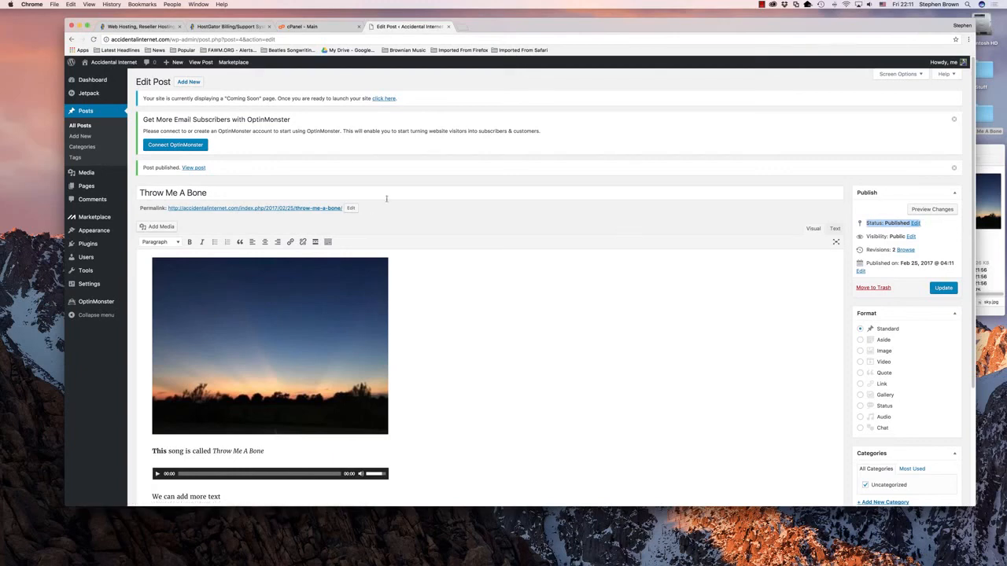
Step: Launch the site publicly from the notice about its "Coming Soon" page
left_click_drag(142, 100, 416, 96)
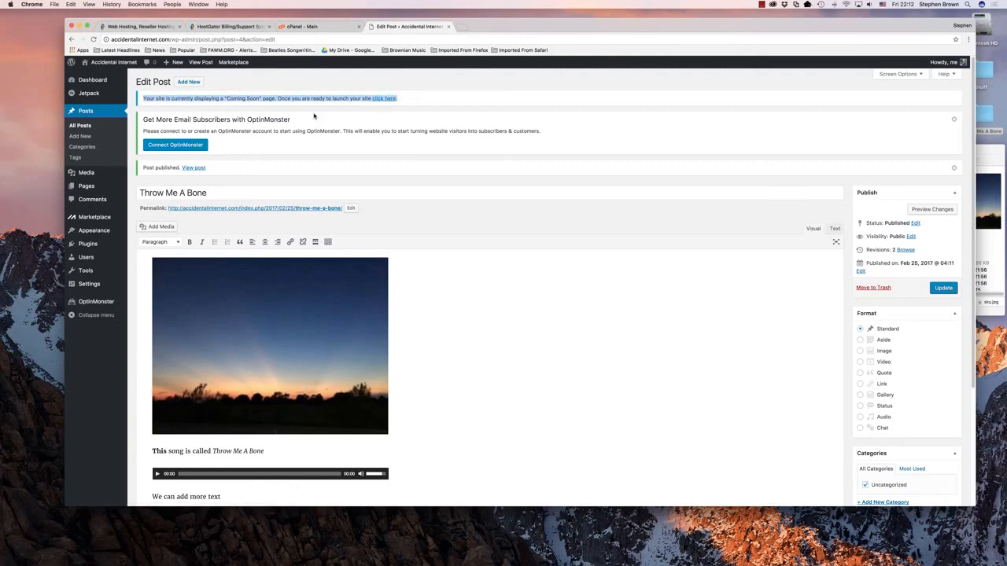
left_click(365, 85)
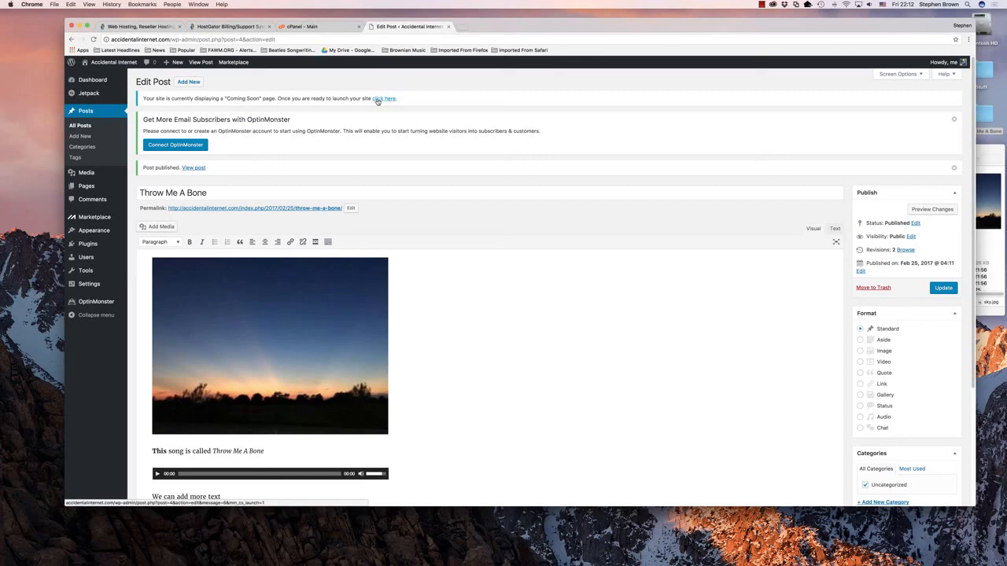
left_click(379, 99)
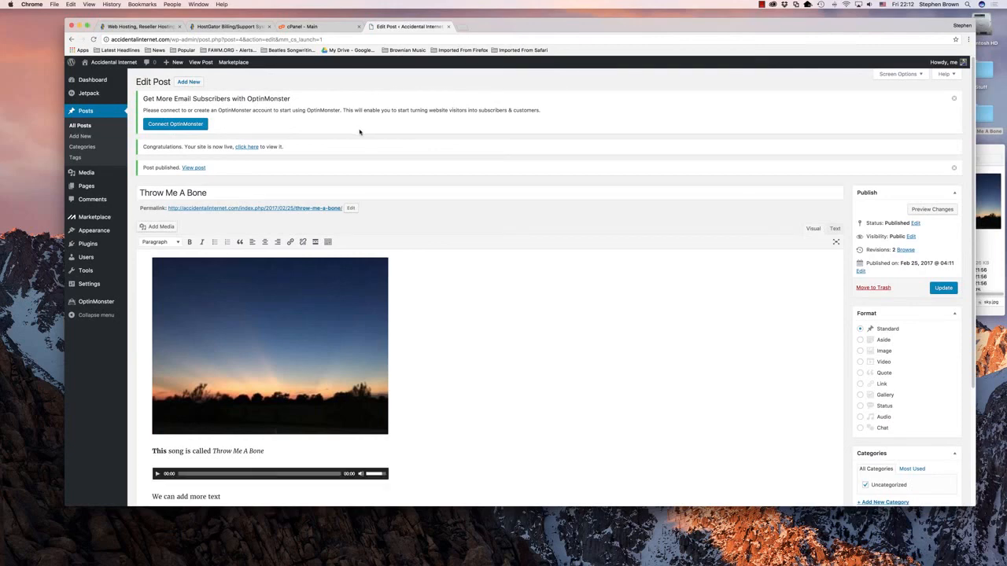
Step: Move the default "Hello world!" post to the trash from the list of all posts
left_click(79, 125)
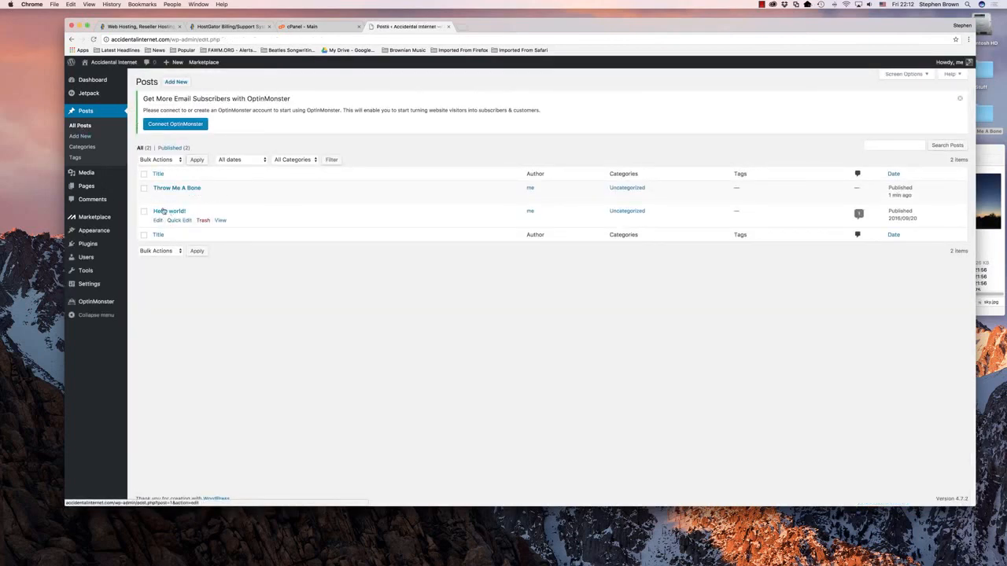
left_click(203, 221)
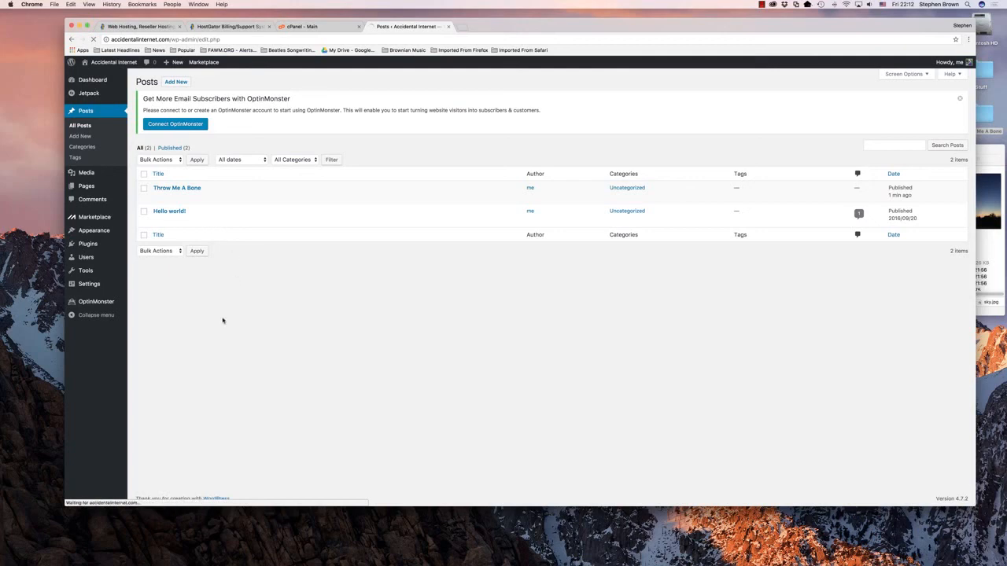
mouse_move(207, 220)
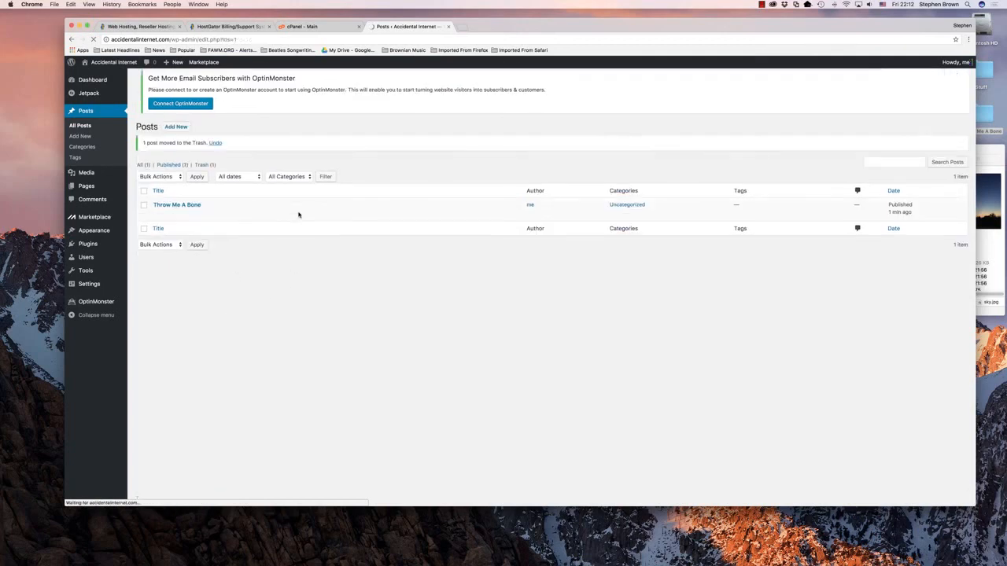
mouse_move(297, 213)
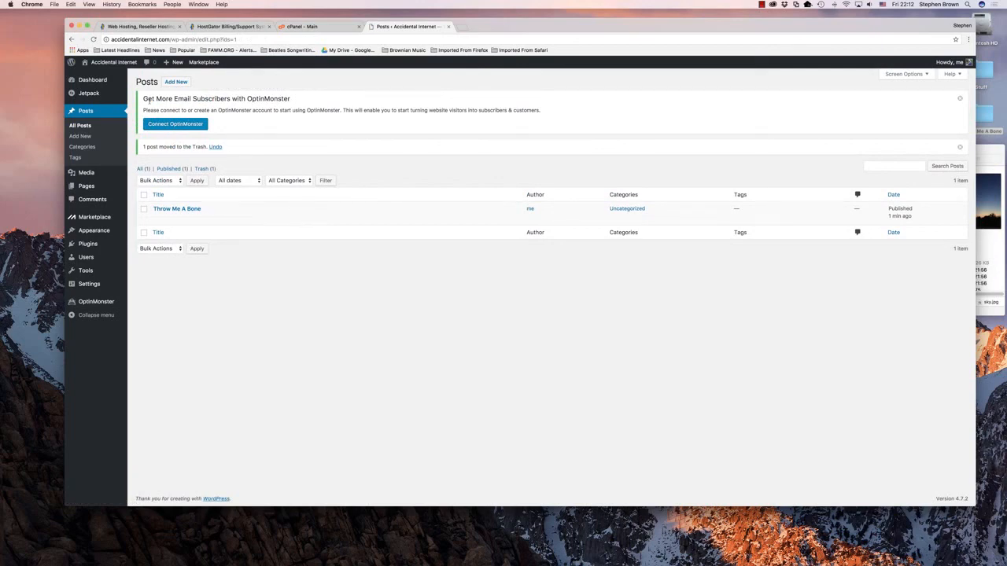
Step: Open the live Accidental Internet site in a new browser tab and switch to it
mouse_move(106, 65)
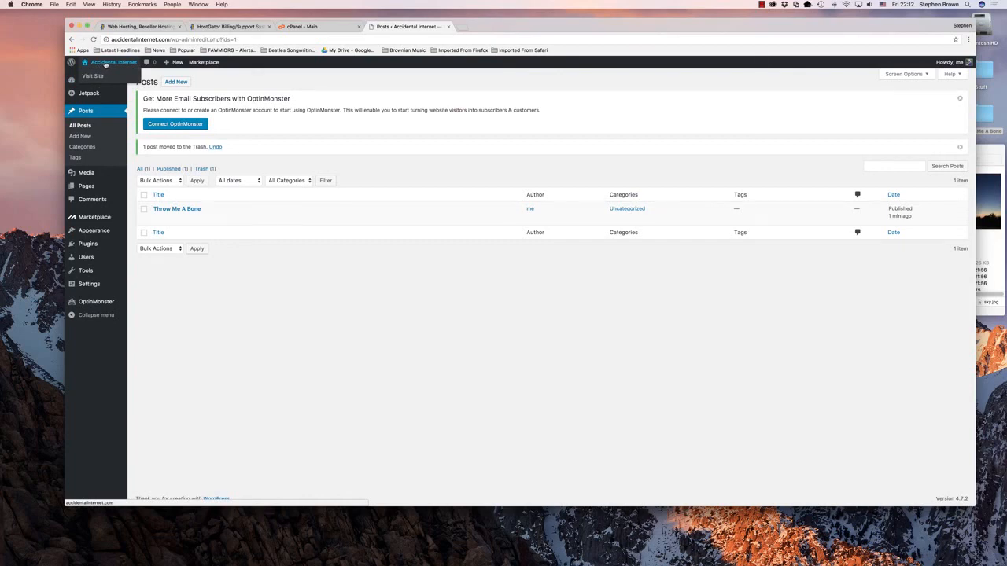
right_click(107, 65)
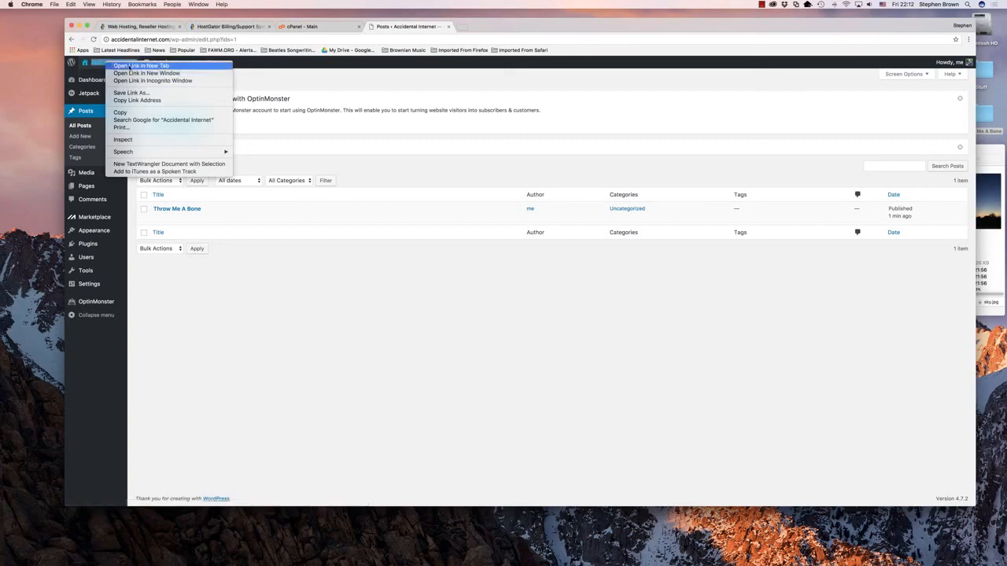
left_click(131, 66)
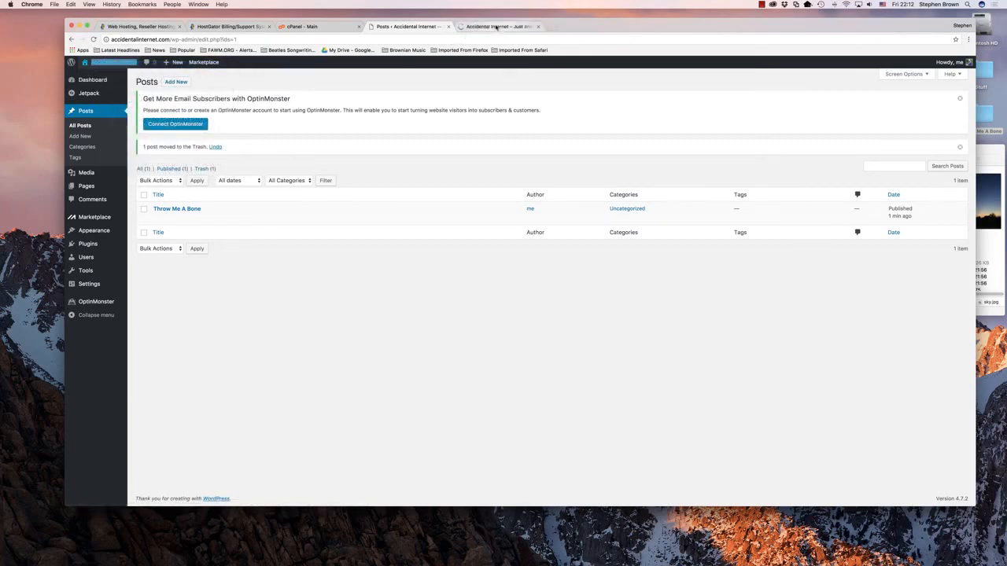
left_click(497, 27)
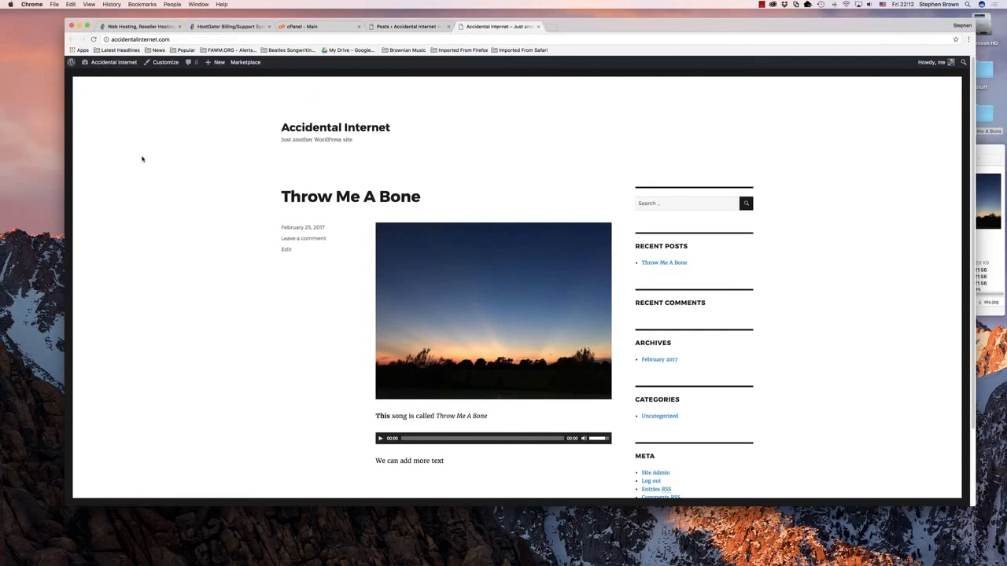